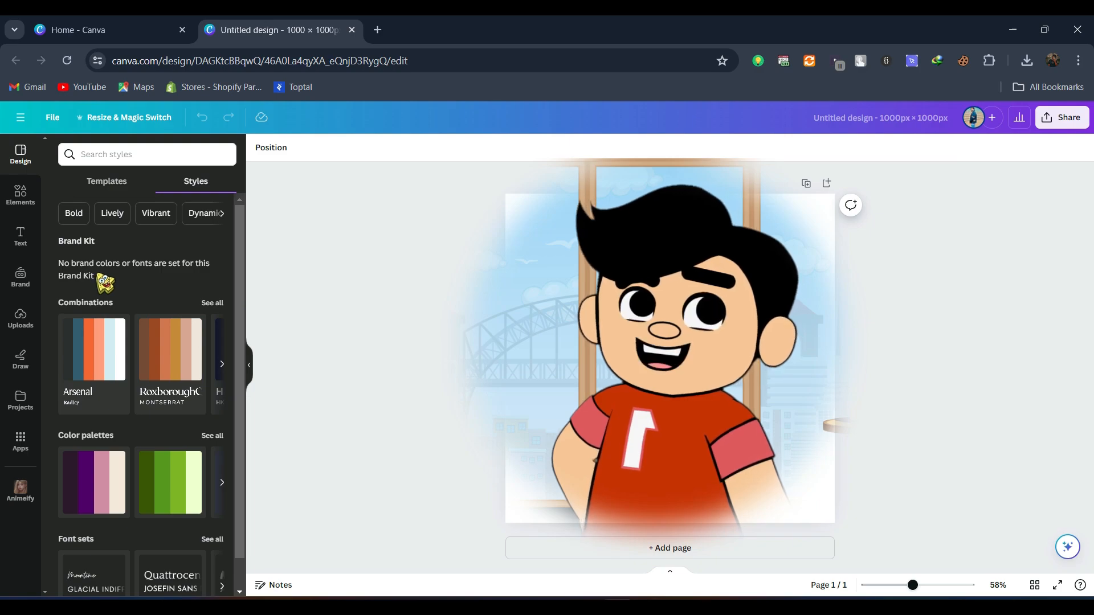
- Browse the full collection of color palettes and try its Colorful and Fun filters
{"action": "scroll", "coordinate": [162, 287], "scroll_direction": "down", "scroll_amount": 1}
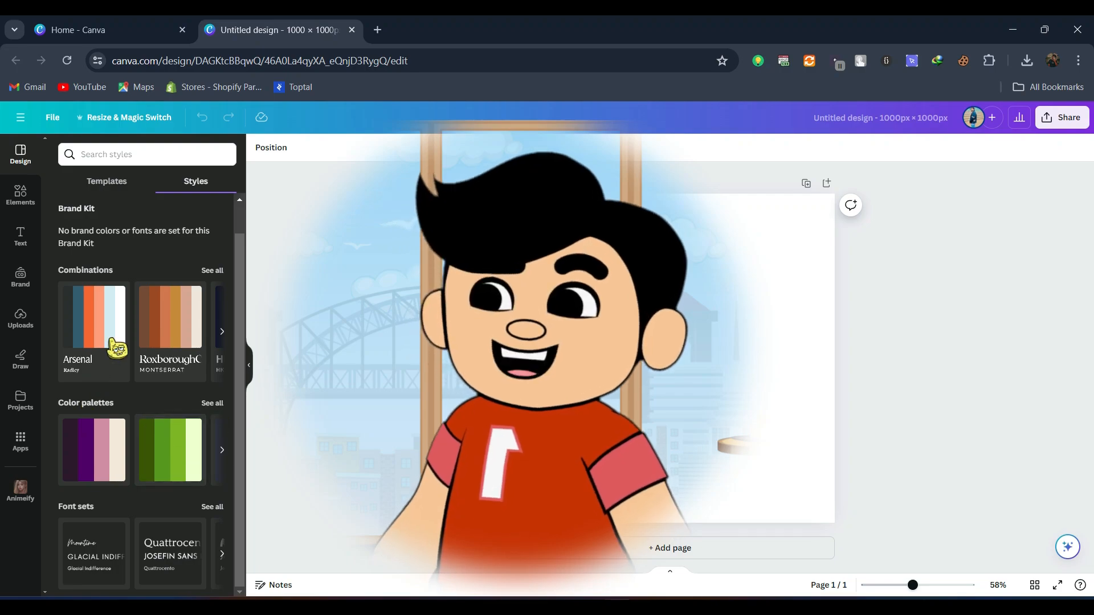
{"action": "left_click", "coordinate": [210, 403]}
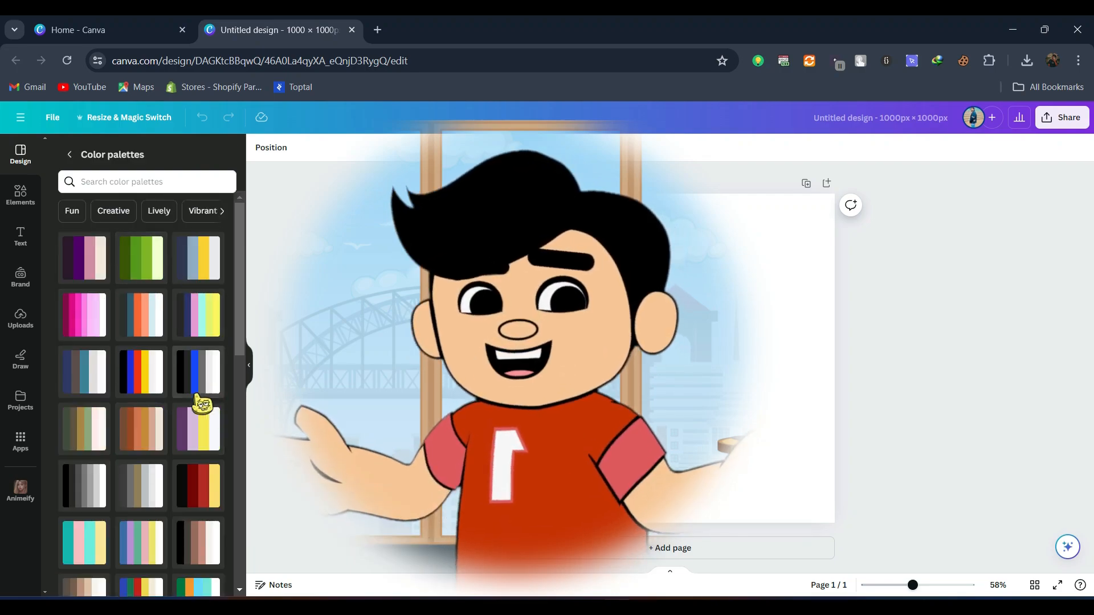
{"action": "scroll", "coordinate": [166, 342], "scroll_direction": "down", "scroll_amount": 10}
{"action": "scroll", "coordinate": [139, 349], "scroll_direction": "up", "scroll_amount": 5}
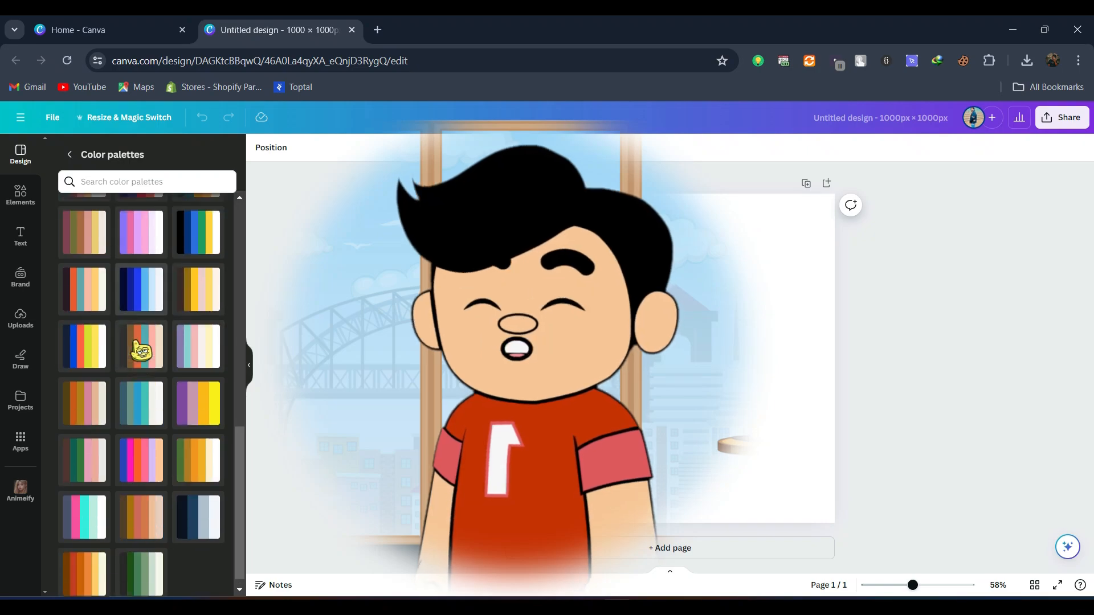
{"action": "scroll", "coordinate": [142, 351], "scroll_direction": "up", "scroll_amount": 5}
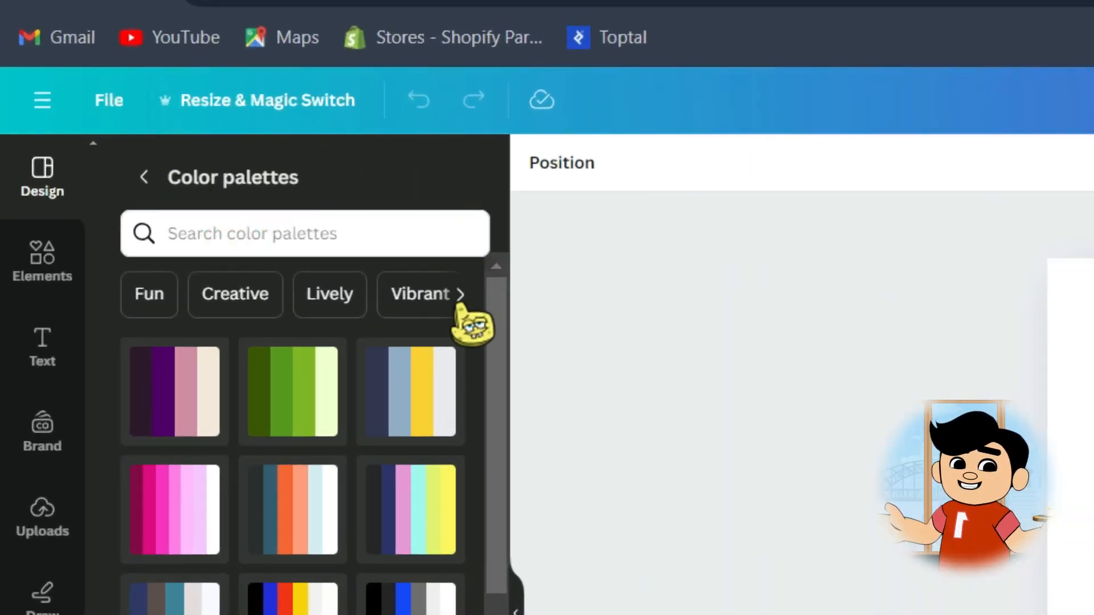
{"action": "left_click", "coordinate": [461, 295]}
{"action": "left_click", "coordinate": [403, 296]}
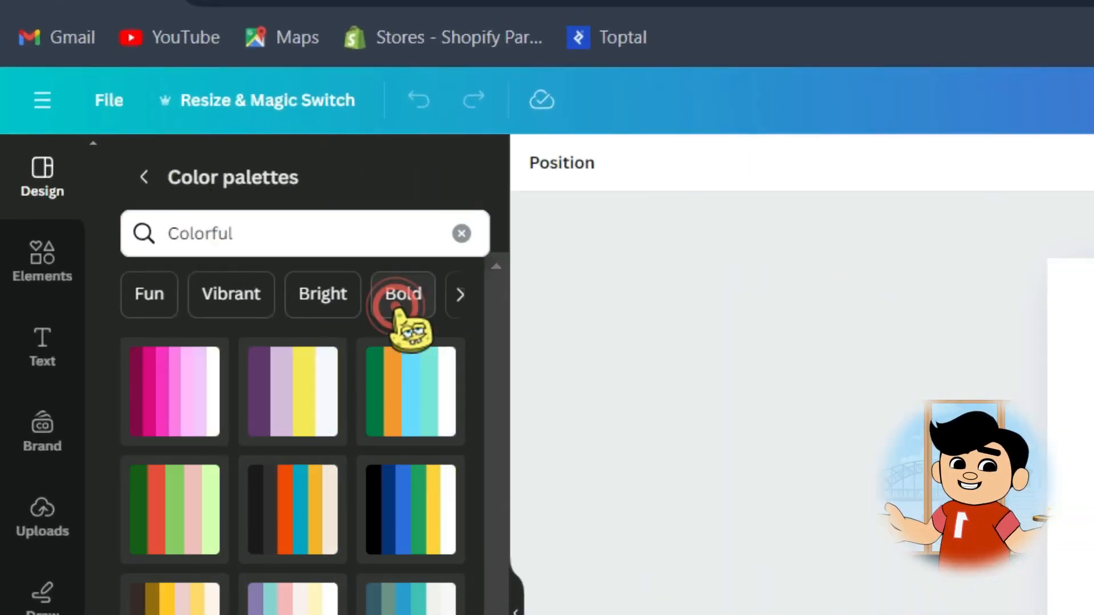
{"action": "left_click", "coordinate": [152, 293]}
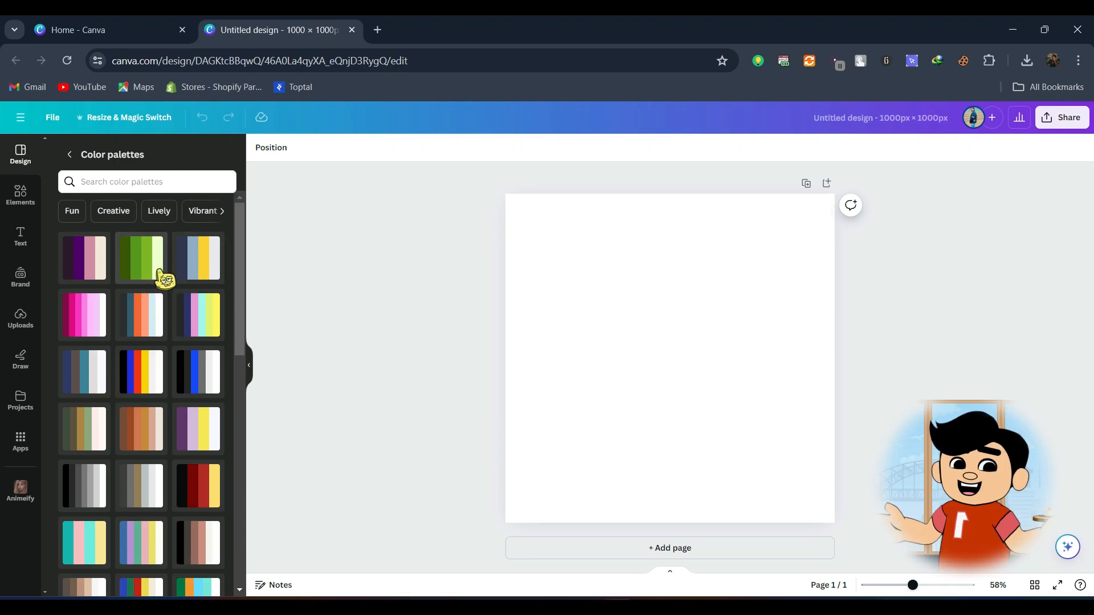
- Apply the charcoal, teal, orange and pale blue palette to the blank page, shuffling it until the background is dark charcoal
{"action": "left_click", "coordinate": [151, 319]}
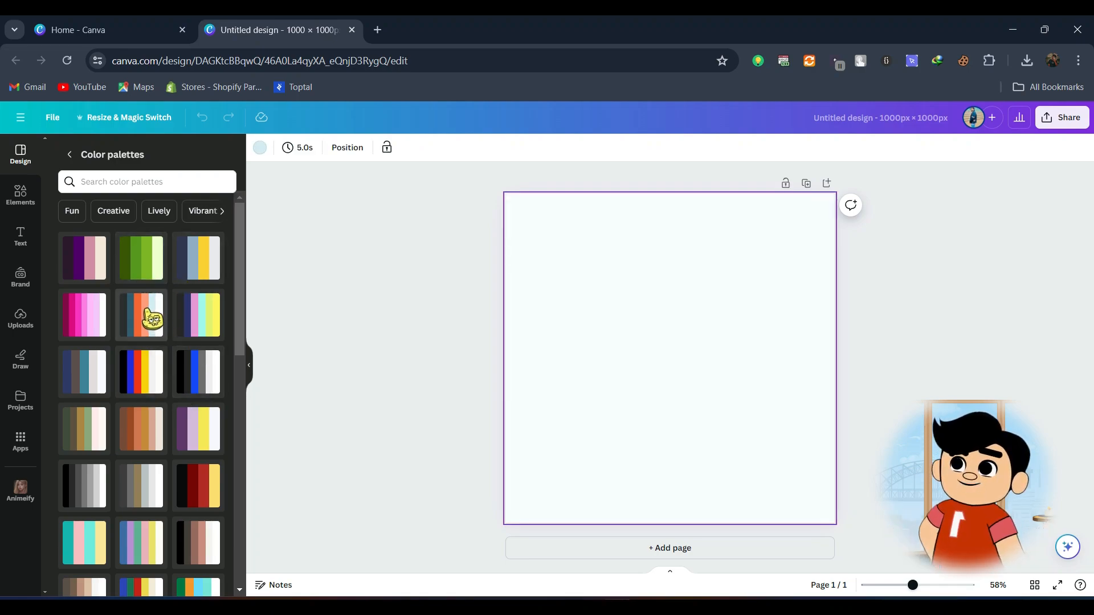
{"action": "left_click", "coordinate": [151, 319]}
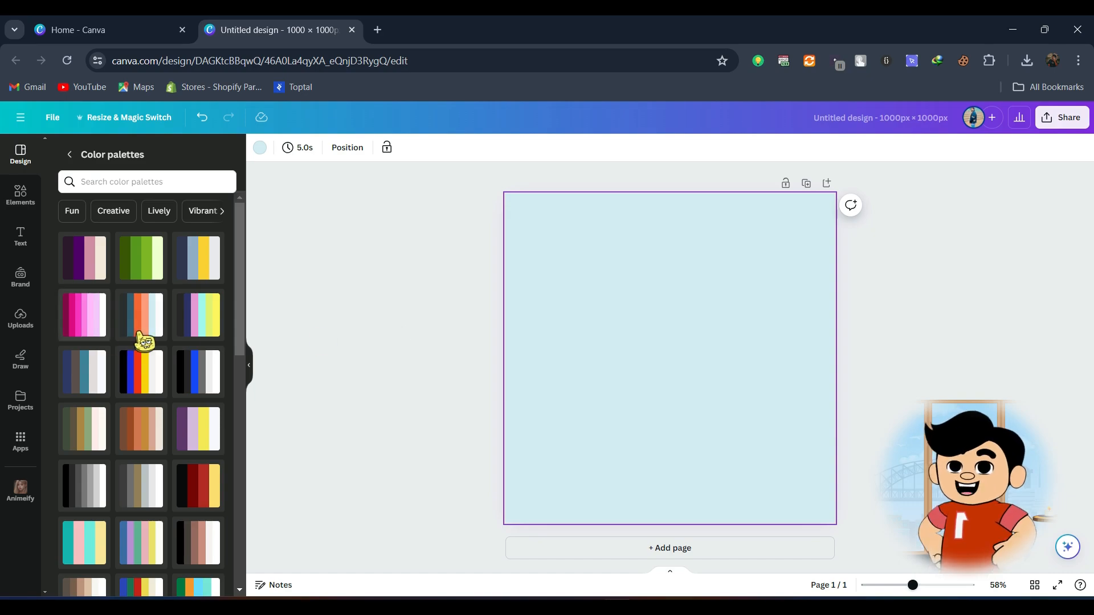
{"action": "left_click", "coordinate": [142, 315]}
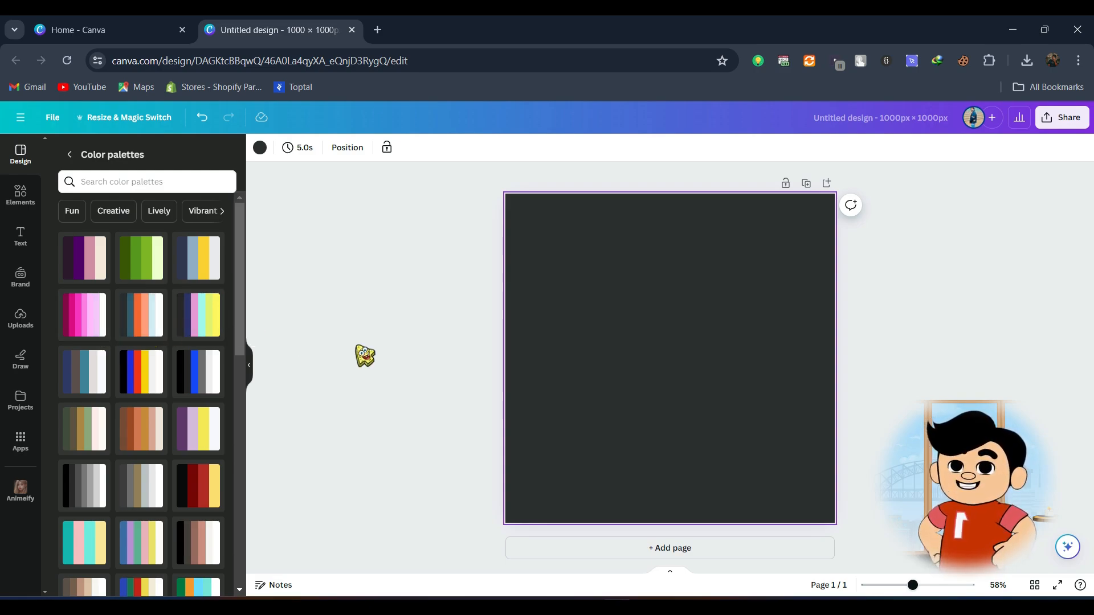
- Add a second and a third page, coloring them orange and salmon from the same palette
{"action": "left_click", "coordinate": [667, 550]}
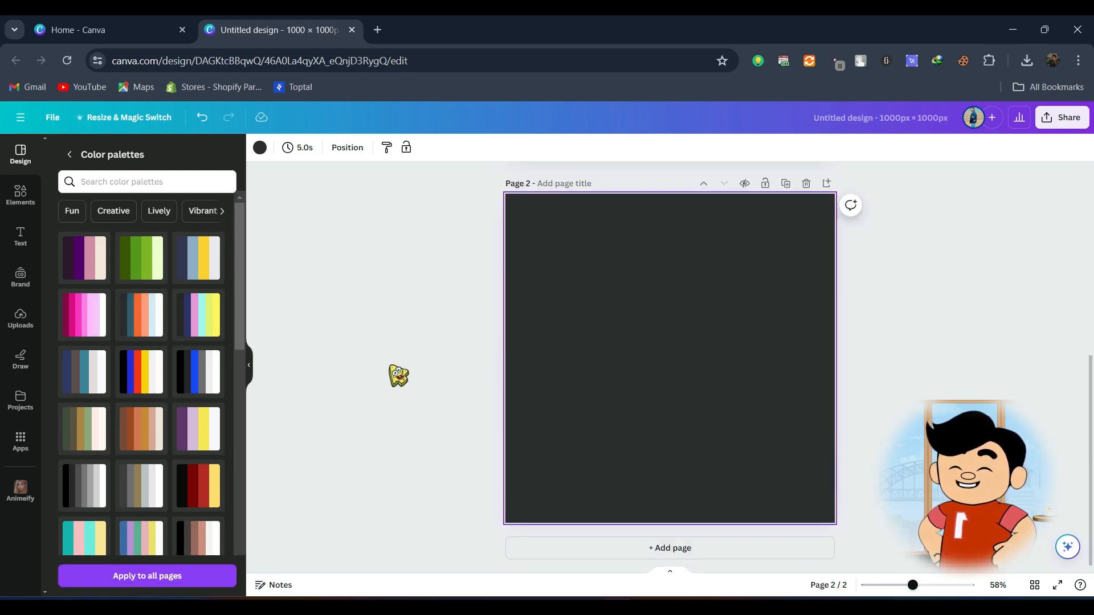
{"action": "left_click", "coordinate": [152, 327]}
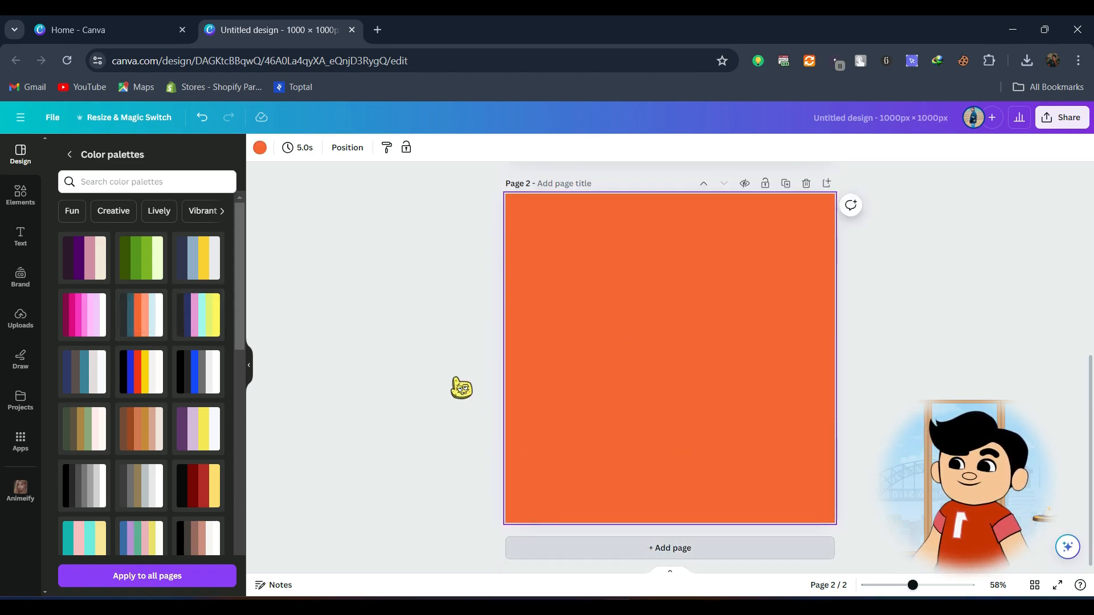
{"action": "key", "text": "ctrl+Return"}
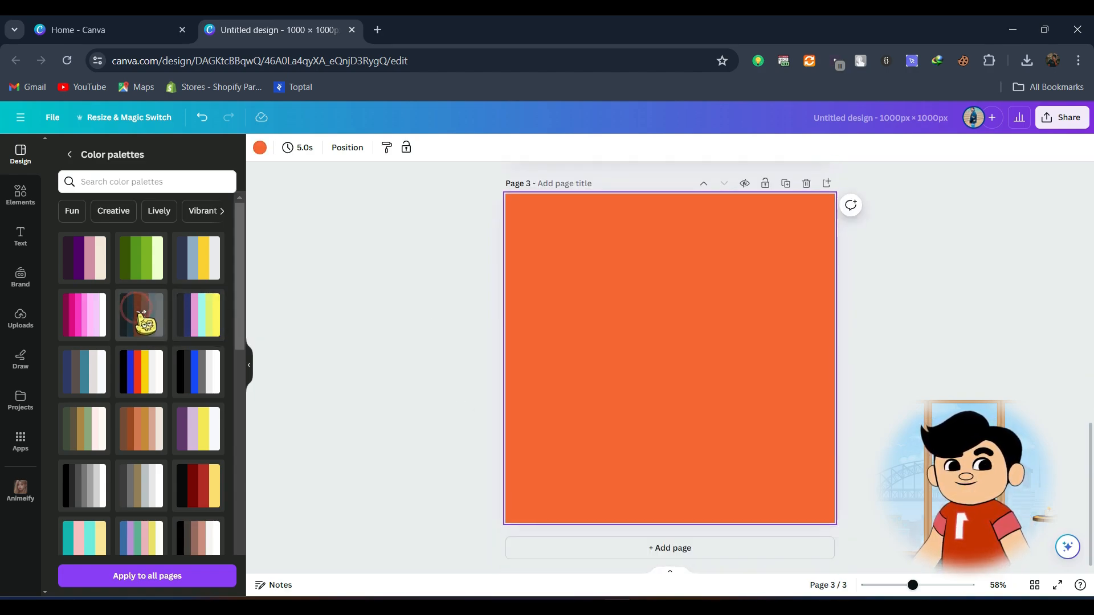
{"action": "left_click", "coordinate": [138, 313]}
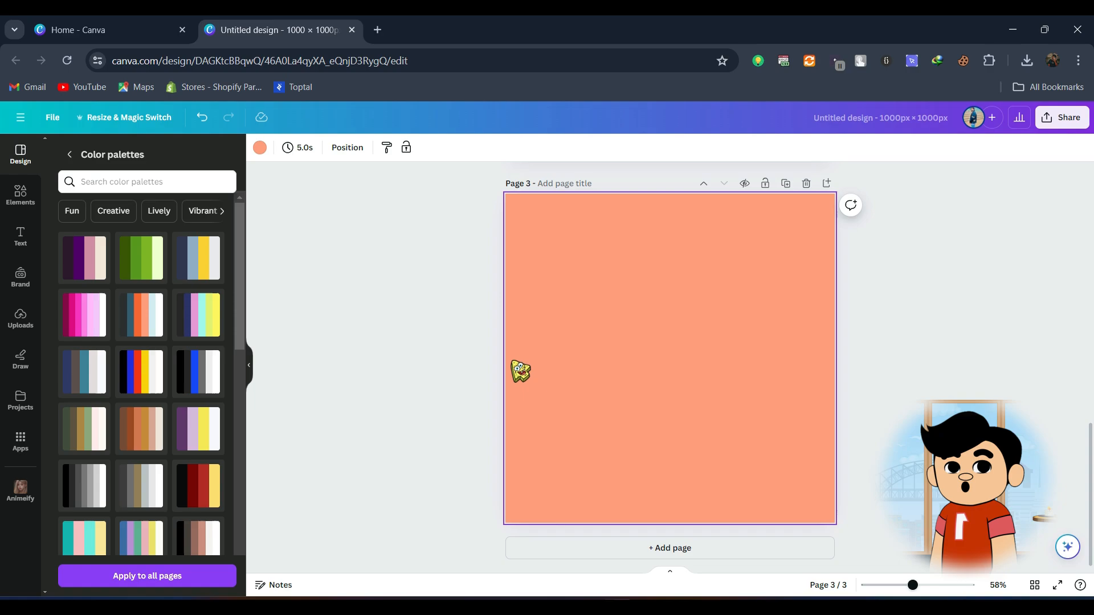
- Add a fourth and a fifth page, coloring them slate teal and pale blue from the same palette
{"action": "left_click", "coordinate": [587, 551]}
{"action": "left_click", "coordinate": [140, 313]}
{"action": "left_click", "coordinate": [140, 314]}
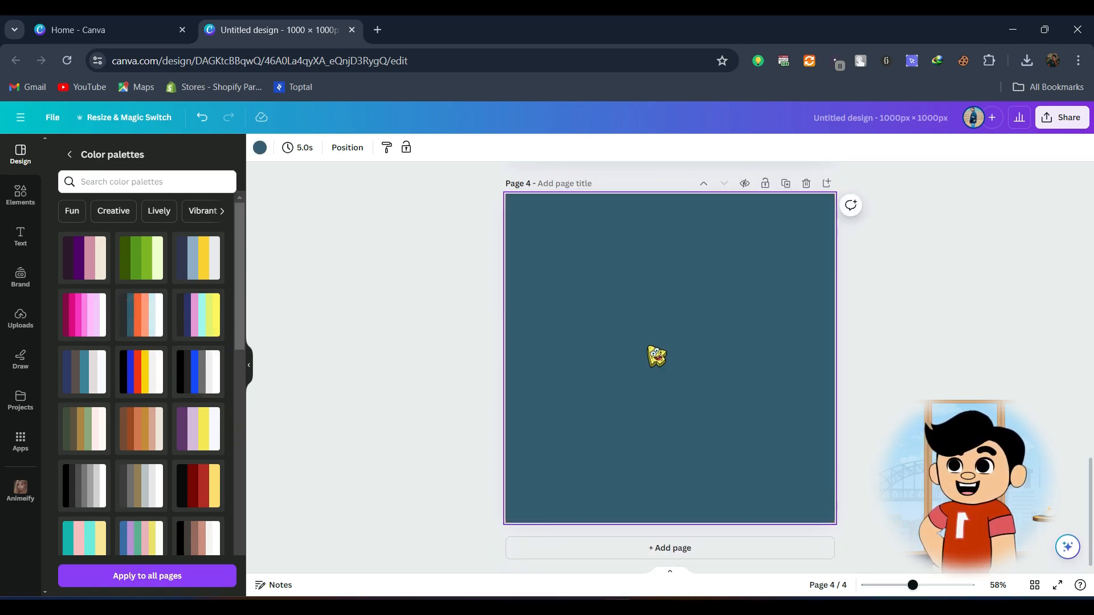
{"action": "left_click", "coordinate": [649, 548]}
{"action": "left_click", "coordinate": [146, 315]}
- Compare the background colors of the five pages together at 10% zoom and again at a larger scale
{"action": "scroll", "coordinate": [533, 374], "scroll_direction": "up", "scroll_amount": 12}
{"action": "scroll", "coordinate": [542, 385], "scroll_direction": "up", "scroll_amount": 5}
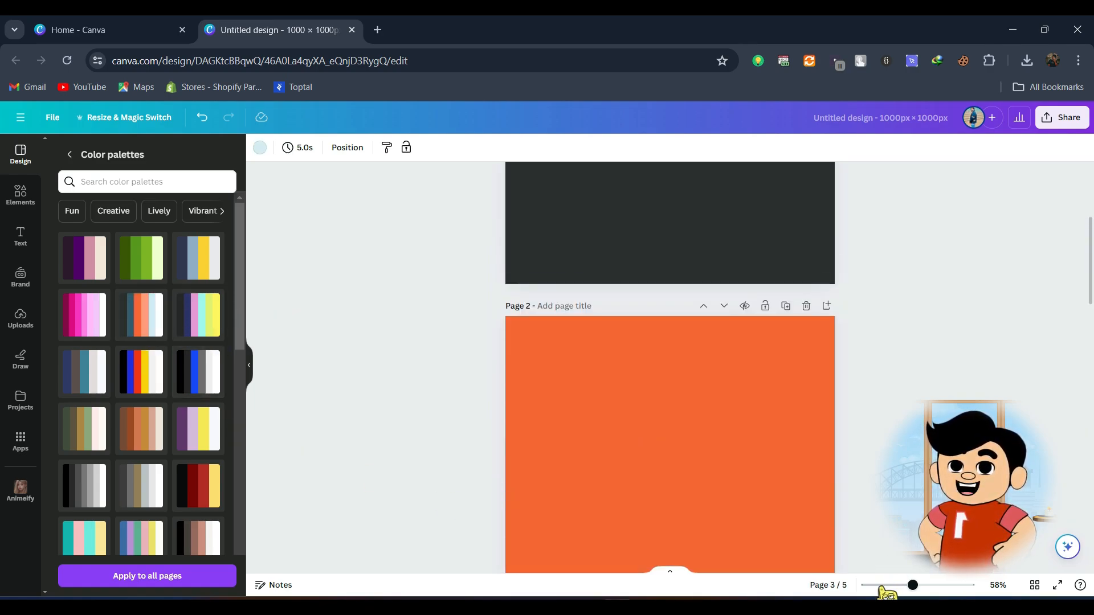
{"action": "left_click_drag", "start_coordinate": [874, 587], "coordinate": [866, 587]}
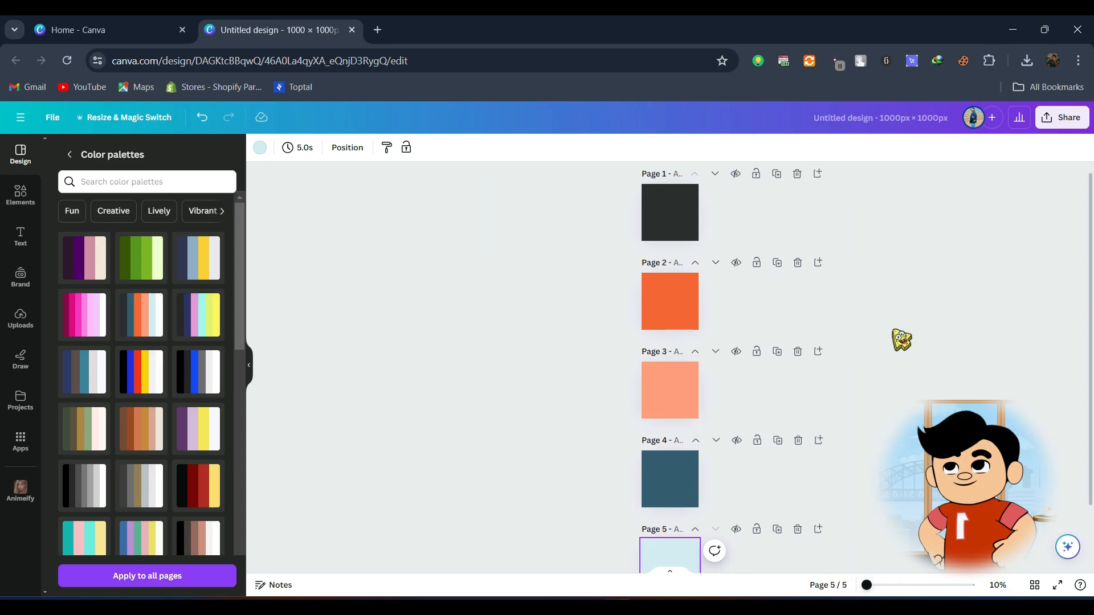
{"action": "scroll", "coordinate": [889, 342], "scroll_direction": "down", "scroll_amount": 2}
{"action": "scroll", "coordinate": [681, 284], "scroll_direction": "up", "scroll_amount": 2}
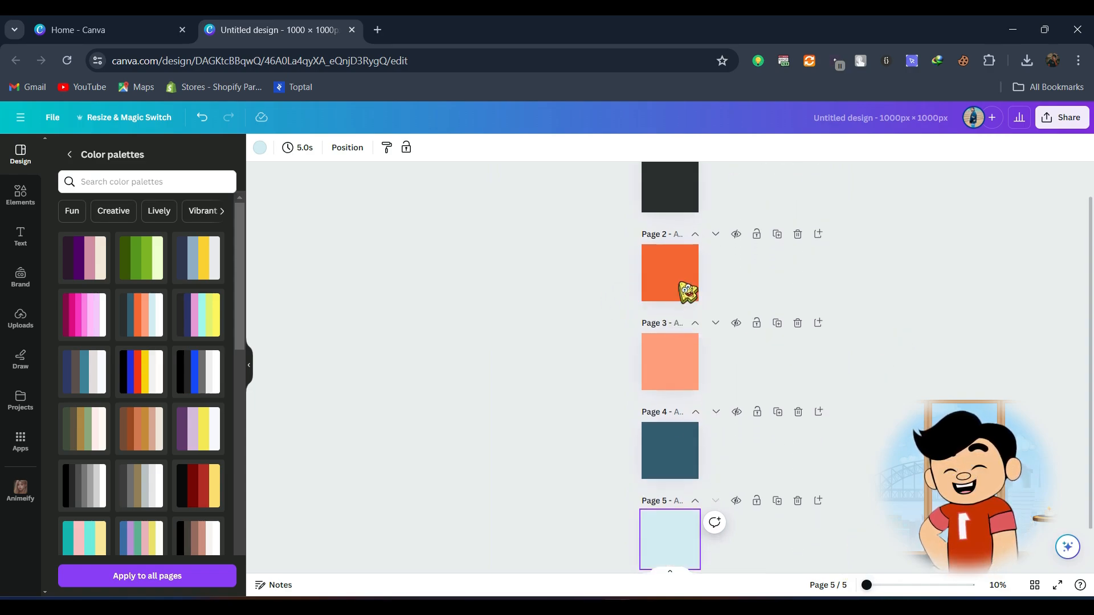
{"action": "scroll", "coordinate": [676, 335], "scroll_direction": "down", "scroll_amount": 2}
{"action": "scroll", "coordinate": [669, 337], "scroll_direction": "up", "scroll_amount": 1}
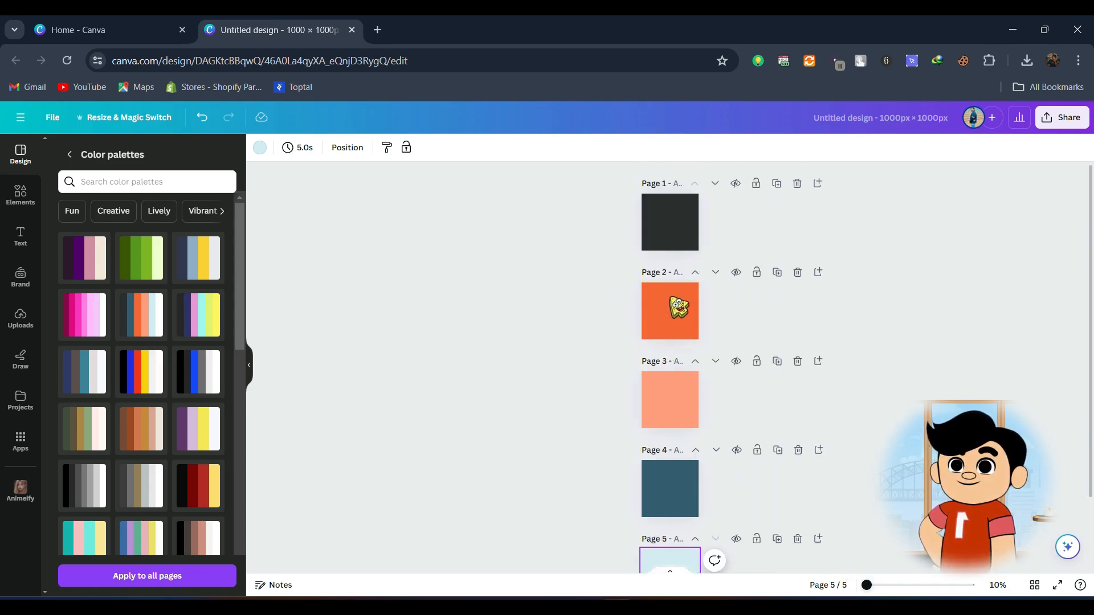
{"action": "scroll", "coordinate": [678, 308], "scroll_direction": "down", "scroll_amount": 2}
{"action": "left_click_drag", "start_coordinate": [894, 586], "coordinate": [906, 585]}
{"action": "scroll", "coordinate": [832, 427], "scroll_direction": "down", "scroll_amount": 5}
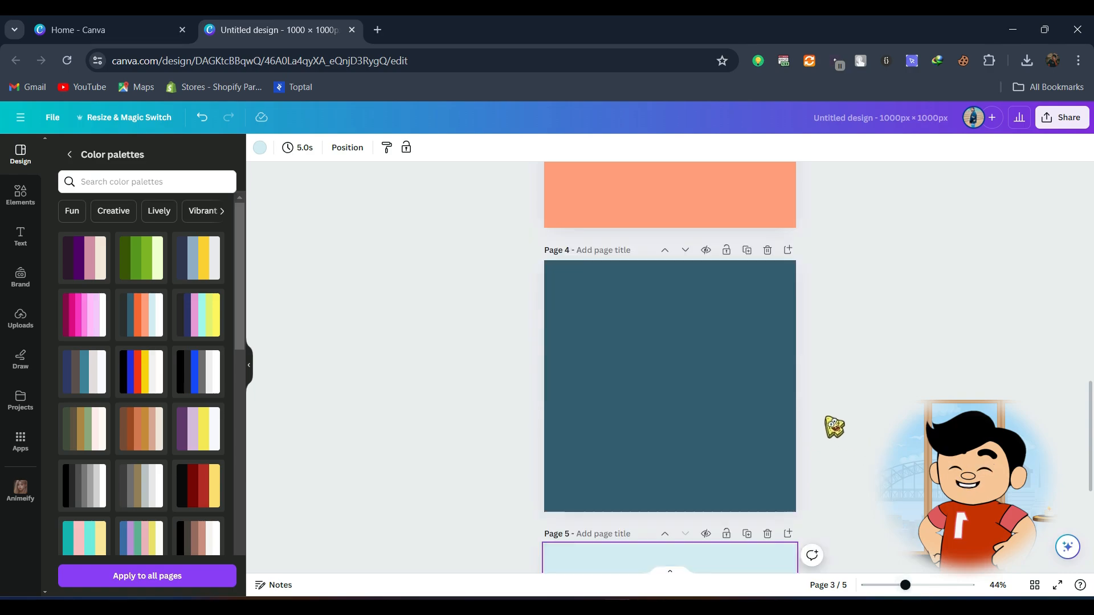
{"action": "scroll", "coordinate": [859, 484], "scroll_direction": "up", "scroll_amount": 2}
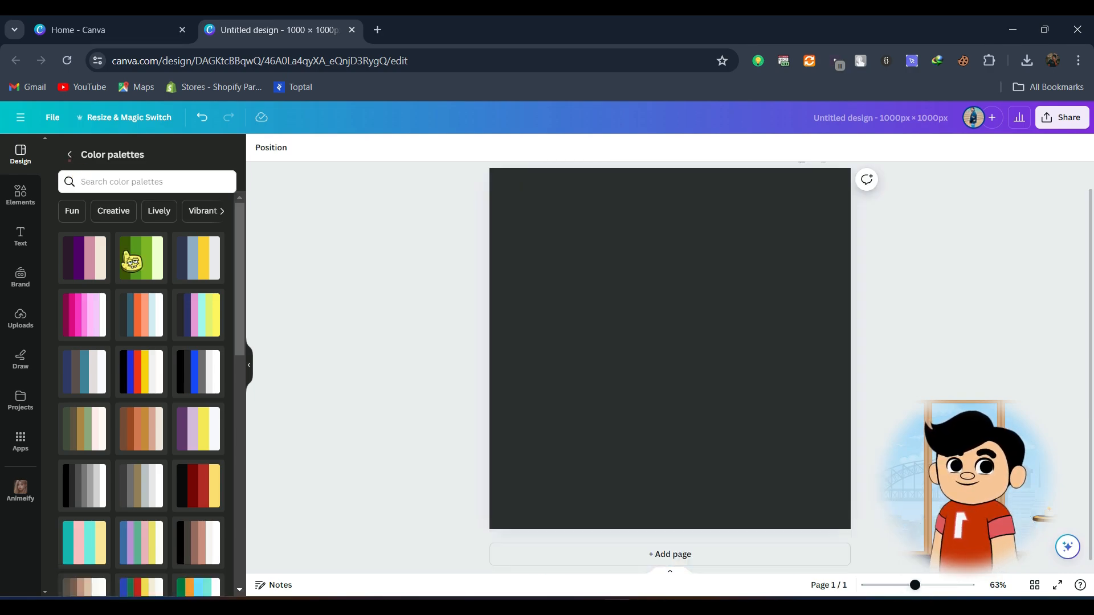
- Add heading, subheading and body text with the Quattrocento and Josefin Sans font set, and set the page background to solid purple
{"action": "left_click", "coordinate": [218, 508]}
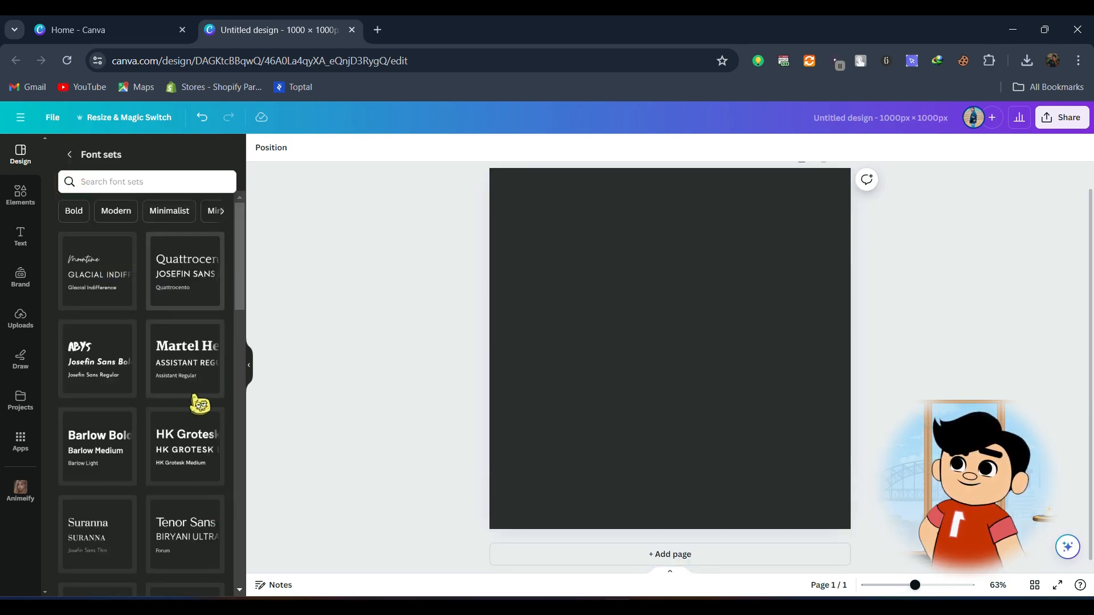
{"action": "left_click", "coordinate": [216, 281]}
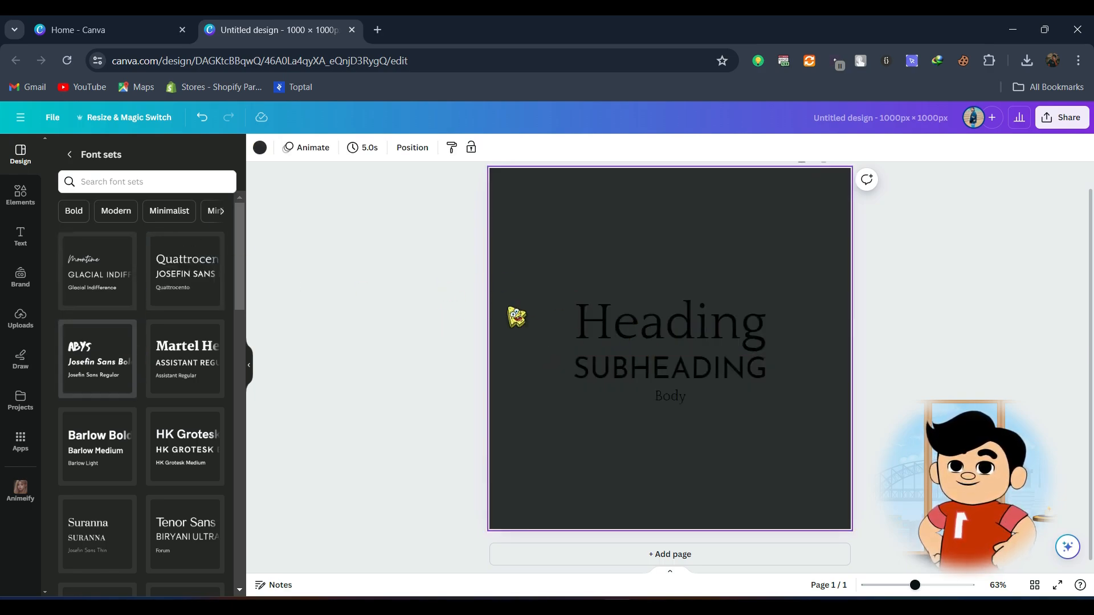
{"action": "left_click", "coordinate": [260, 147]}
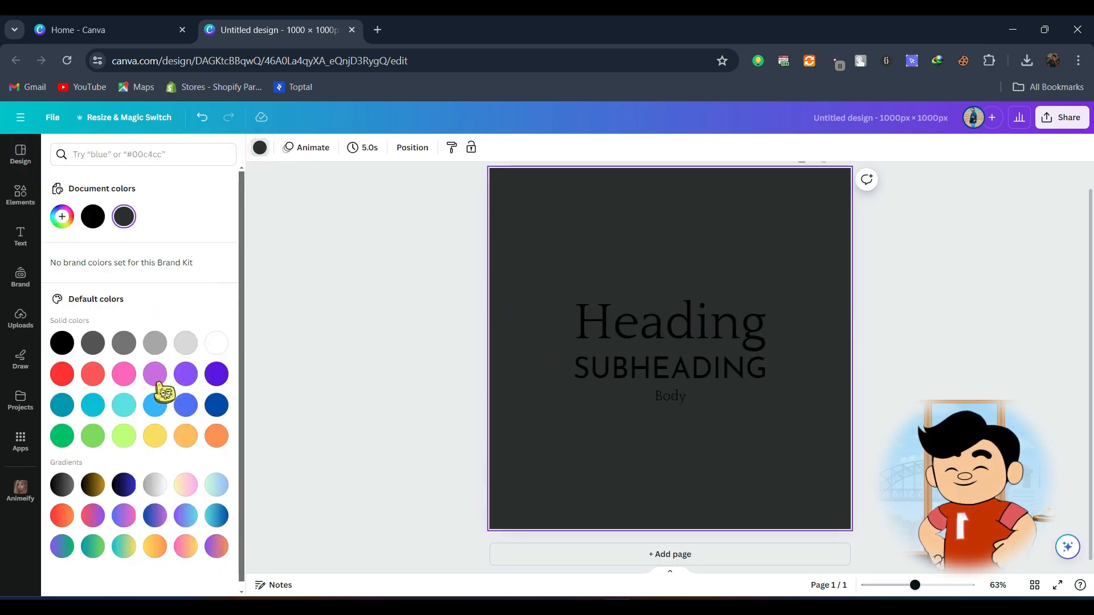
{"action": "left_click", "coordinate": [186, 373]}
{"action": "left_click", "coordinate": [361, 324]}
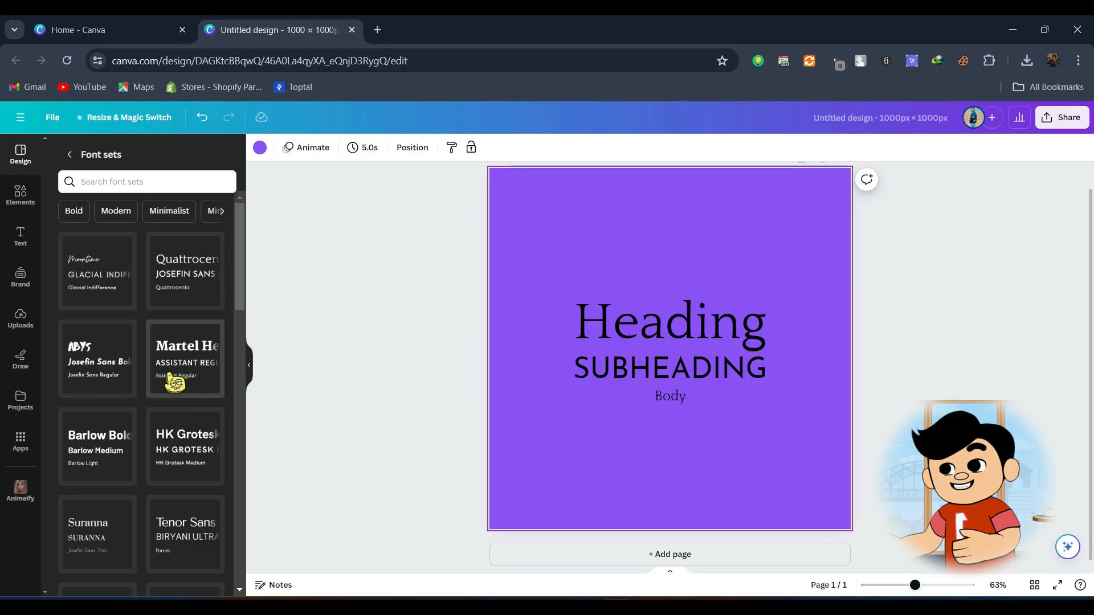
- Try the ABYS and Tenor Sans font sets on the text, apply the Horizon and Poppins Bold set, and browse further sets
{"action": "left_click", "coordinate": [112, 371]}
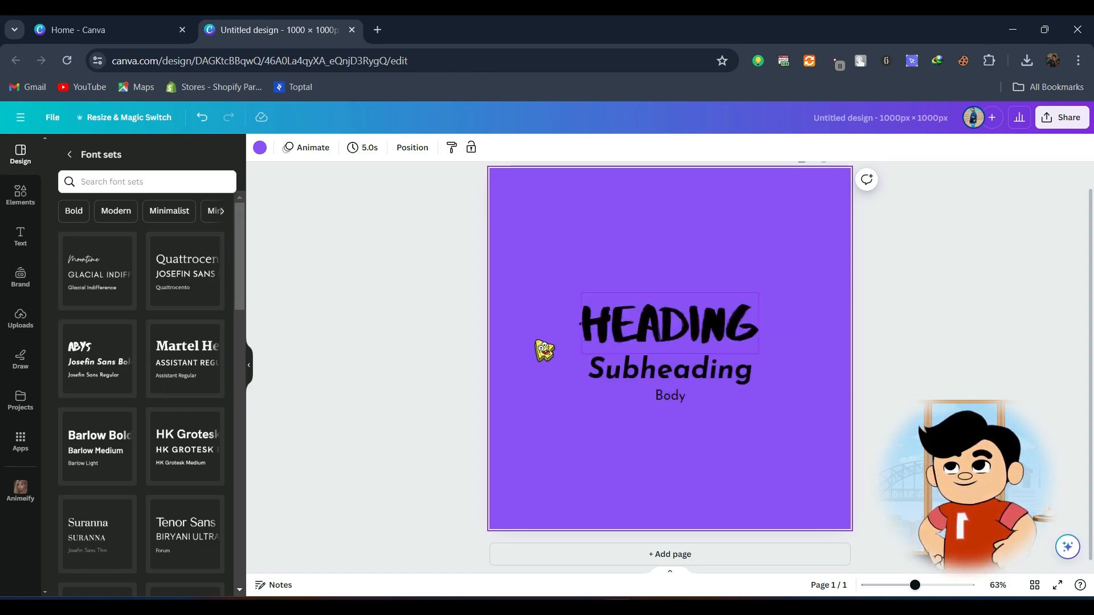
{"action": "scroll", "coordinate": [151, 415], "scroll_direction": "down", "scroll_amount": 3}
{"action": "left_click", "coordinate": [220, 398]}
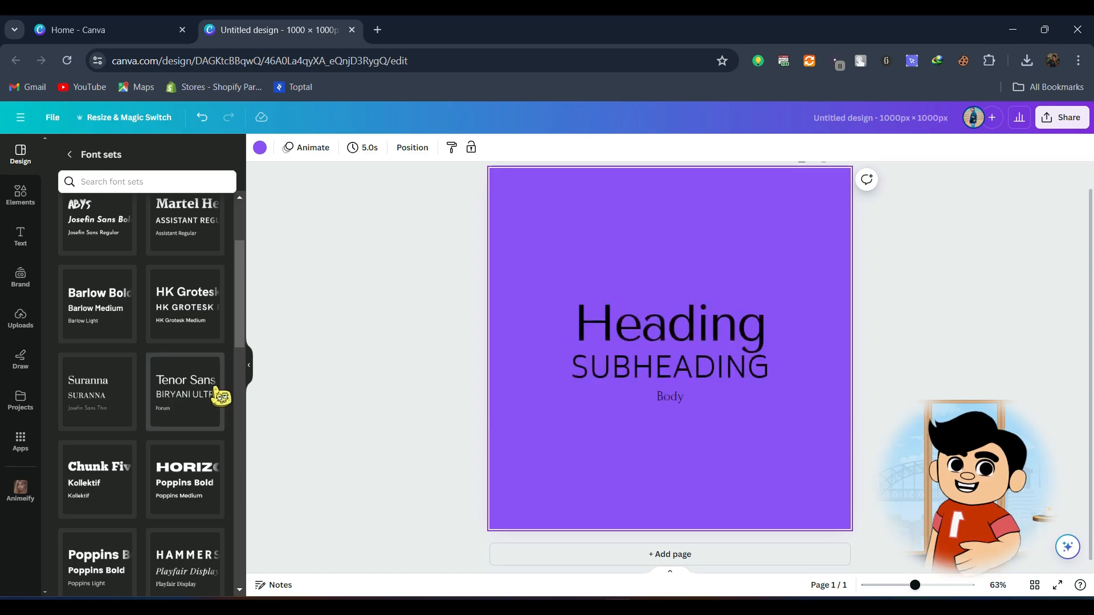
{"action": "left_click", "coordinate": [181, 477]}
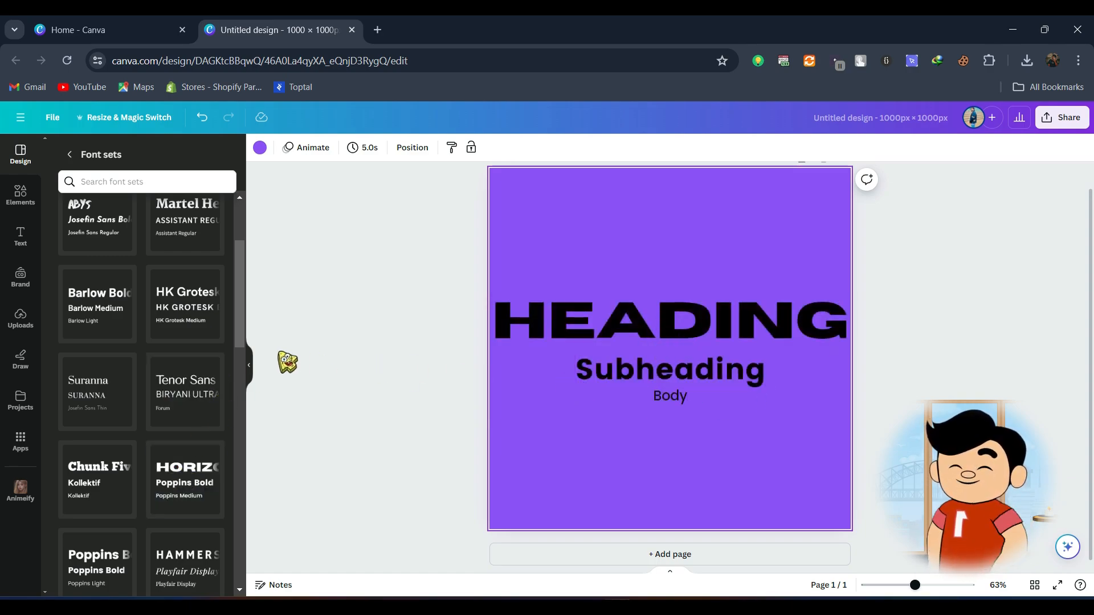
{"action": "scroll", "coordinate": [188, 362], "scroll_direction": "down", "scroll_amount": 3}
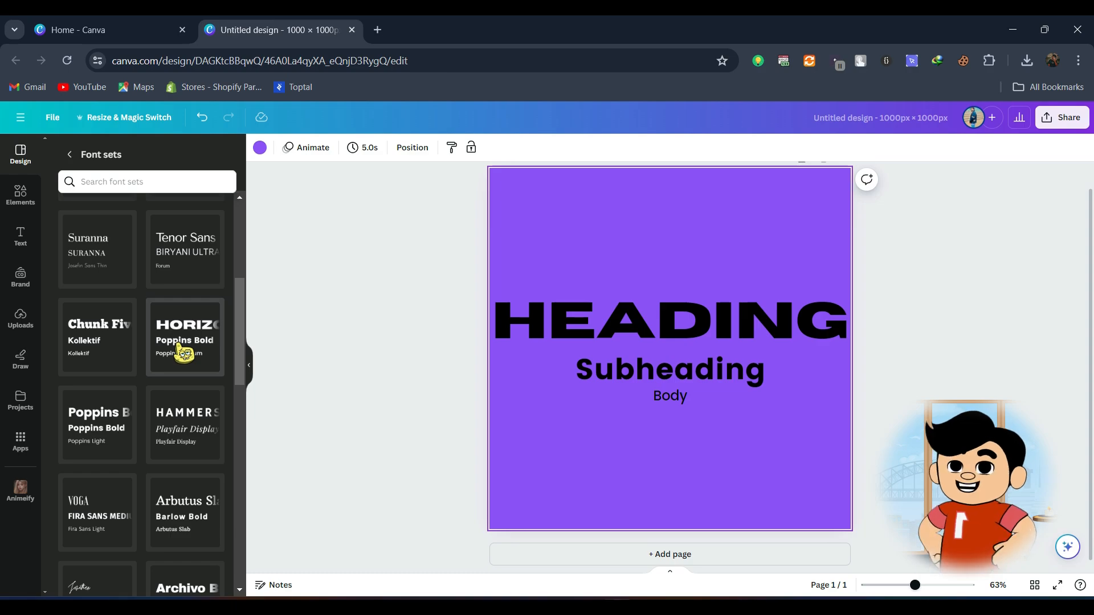
{"action": "scroll", "coordinate": [182, 354], "scroll_direction": "down", "scroll_amount": 2}
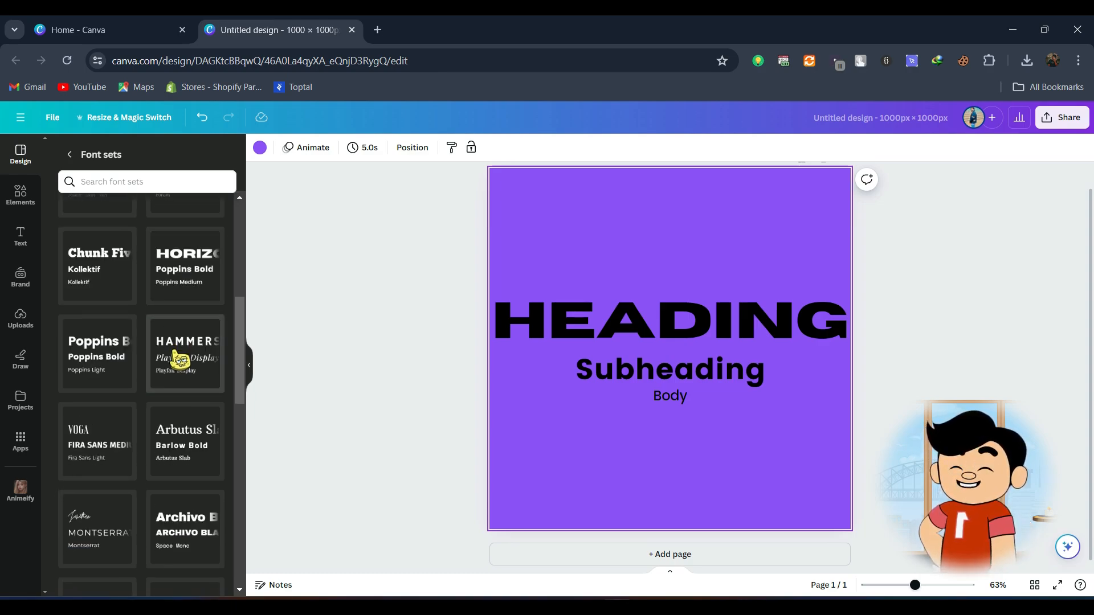
{"action": "scroll", "coordinate": [181, 370], "scroll_direction": "down", "scroll_amount": 2}
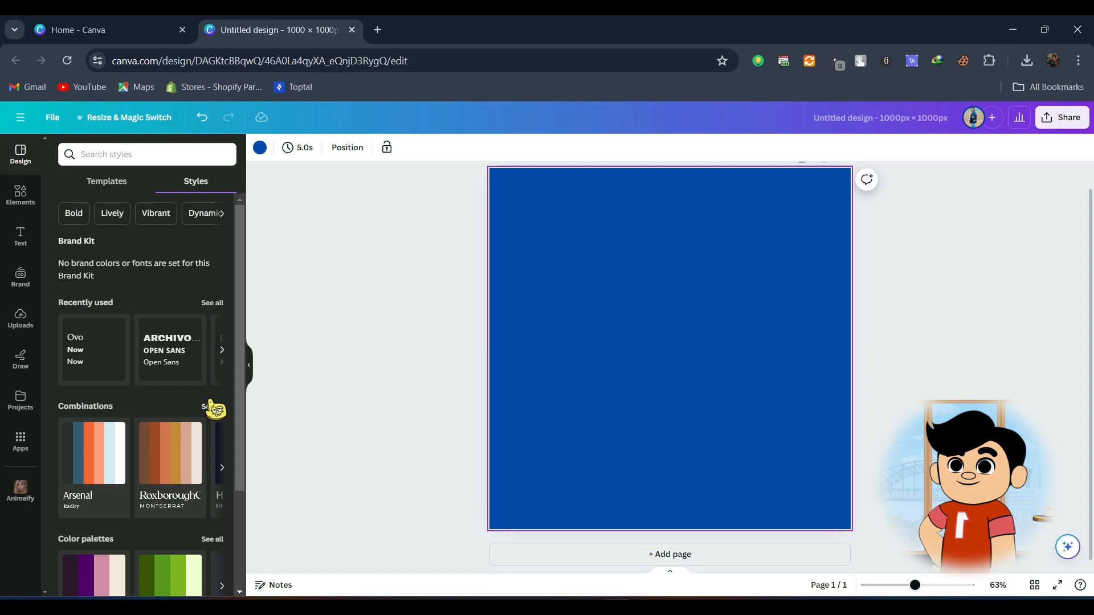
- Apply the Anton and Prompt Medium combination to the blue page, shuffling its colors until the background is burnt orange with cream text
{"action": "left_click", "coordinate": [215, 408]}
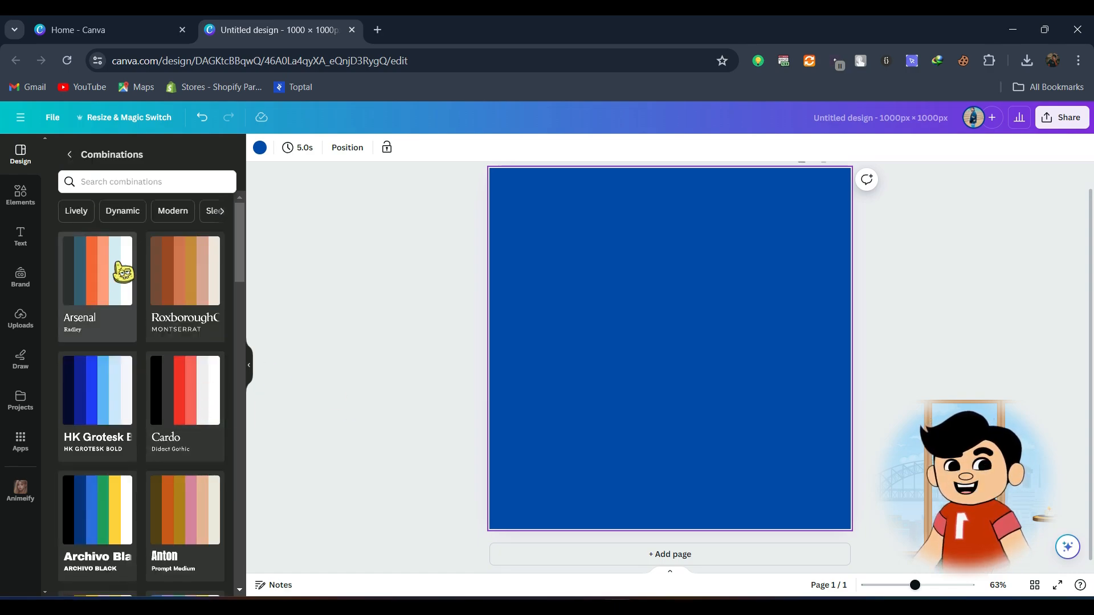
{"action": "scroll", "coordinate": [129, 361], "scroll_direction": "down", "scroll_amount": 4}
{"action": "left_click", "coordinate": [190, 319]}
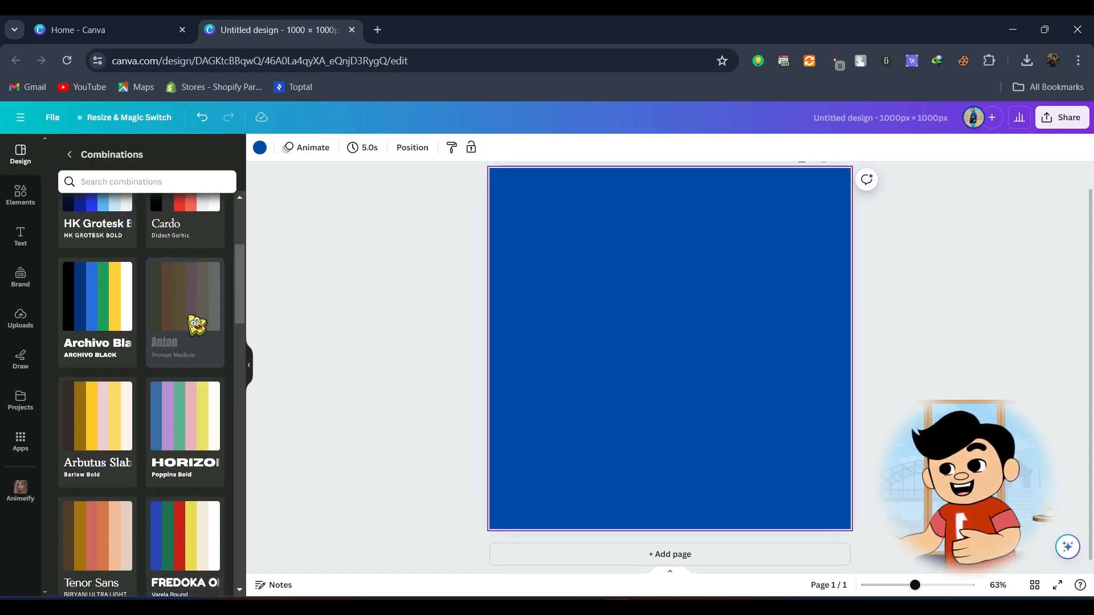
{"action": "left_click", "coordinate": [217, 308]}
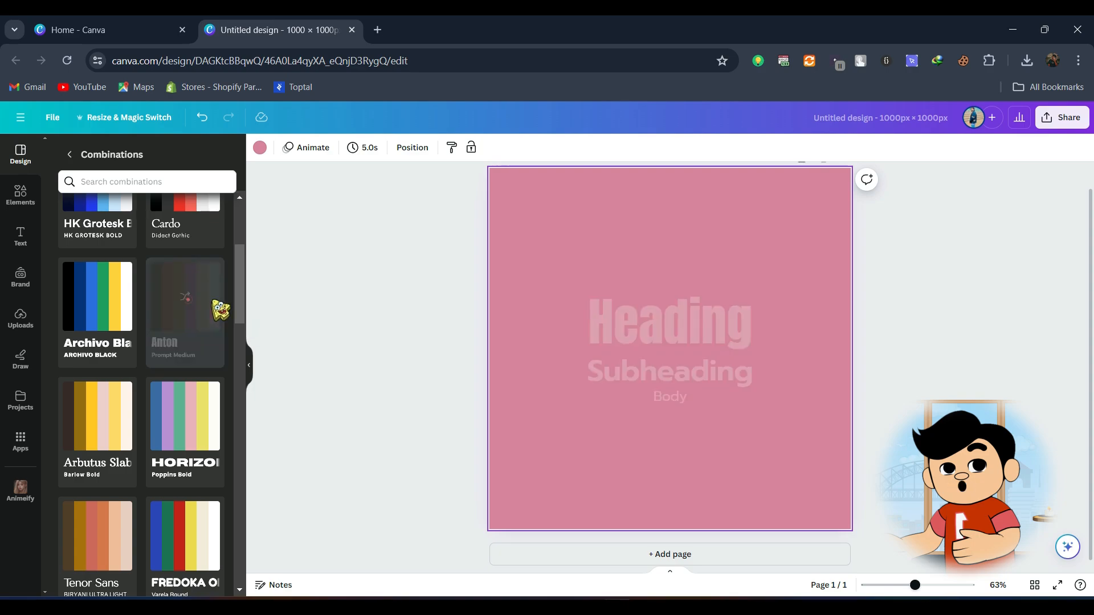
{"action": "left_click", "coordinate": [191, 299]}
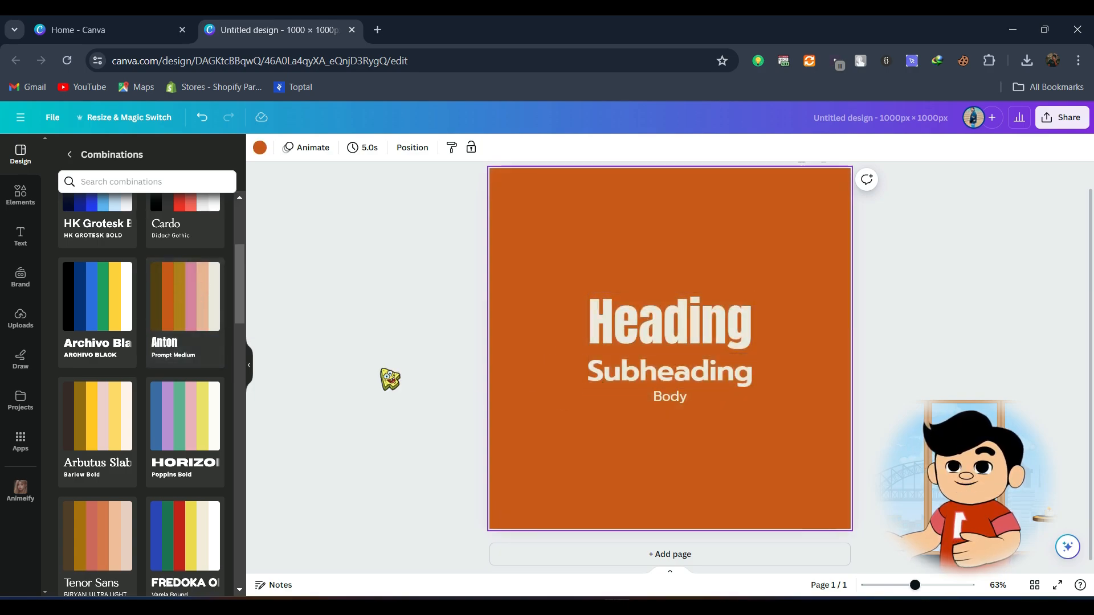
{"action": "left_click", "coordinate": [167, 293]}
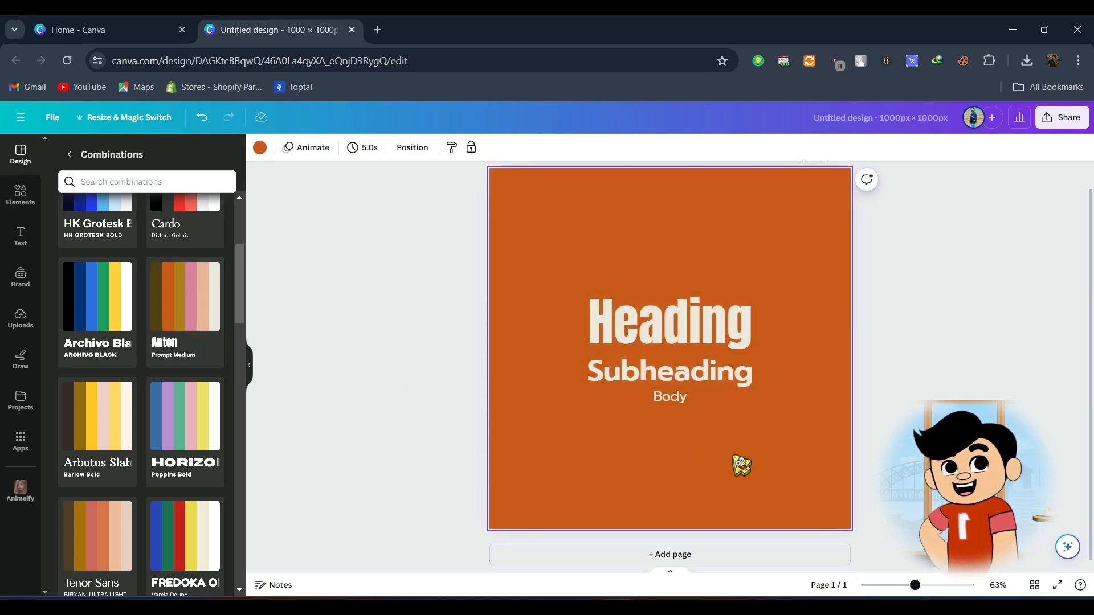
- Replace the heading text with the quotation copied from New Text Document.txt, leaving out the author's name
{"action": "left_click", "coordinate": [671, 339]}
{"action": "key", "text": "alt+Tab"}
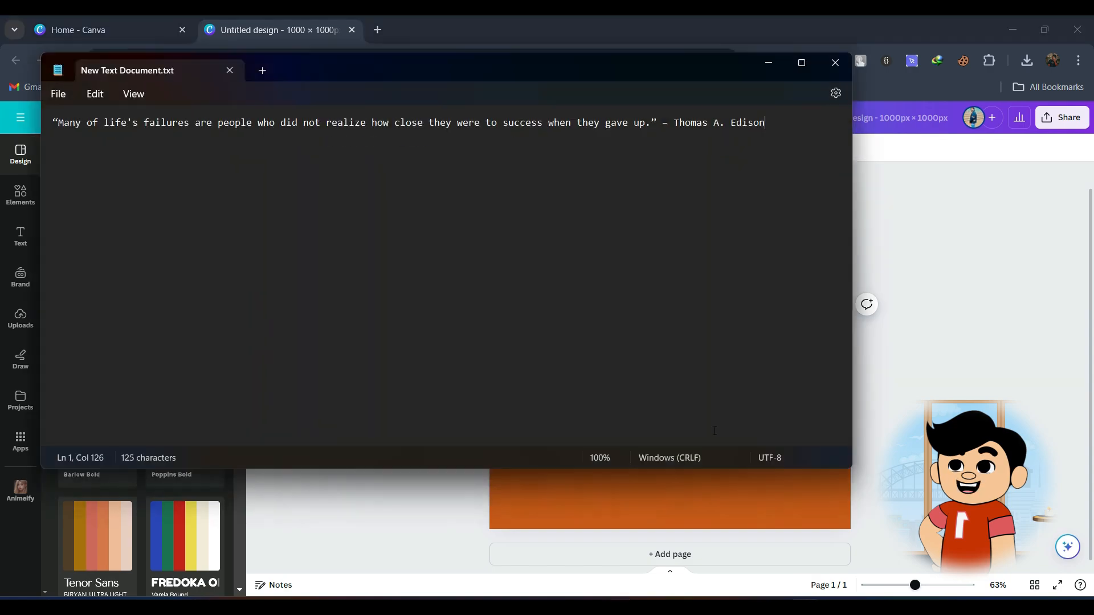
{"action": "left_click_drag", "start_coordinate": [41, 57], "coordinate": [541, 152]}
{"action": "left_click_drag", "start_coordinate": [735, 169], "coordinate": [380, 161]}
{"action": "key", "text": "ctrl+a"}
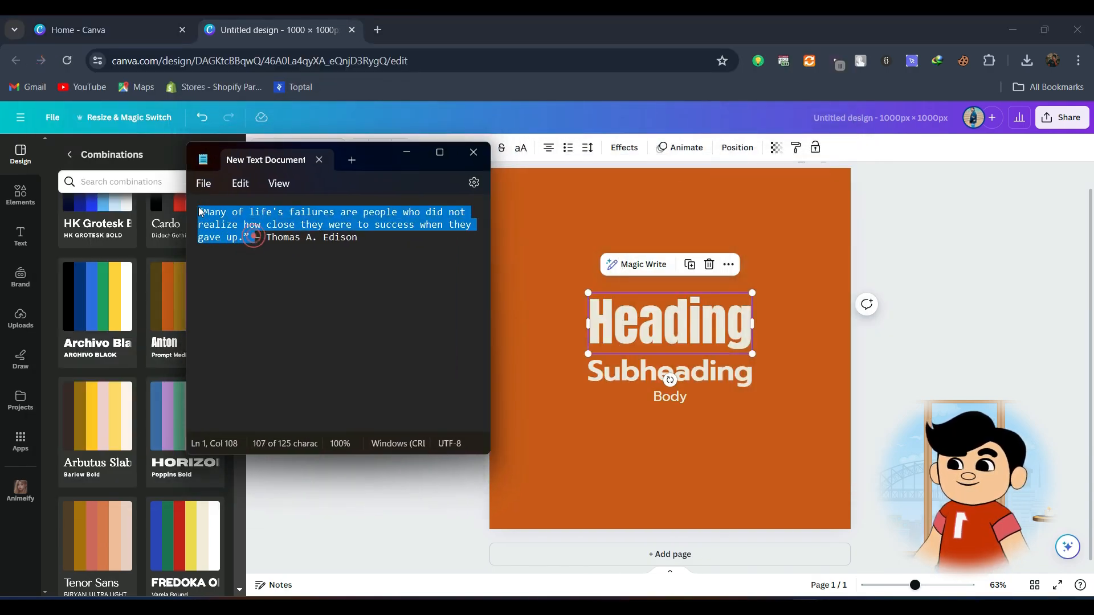
{"action": "left_click", "coordinate": [406, 152]}
{"action": "double_click", "coordinate": [635, 326]}
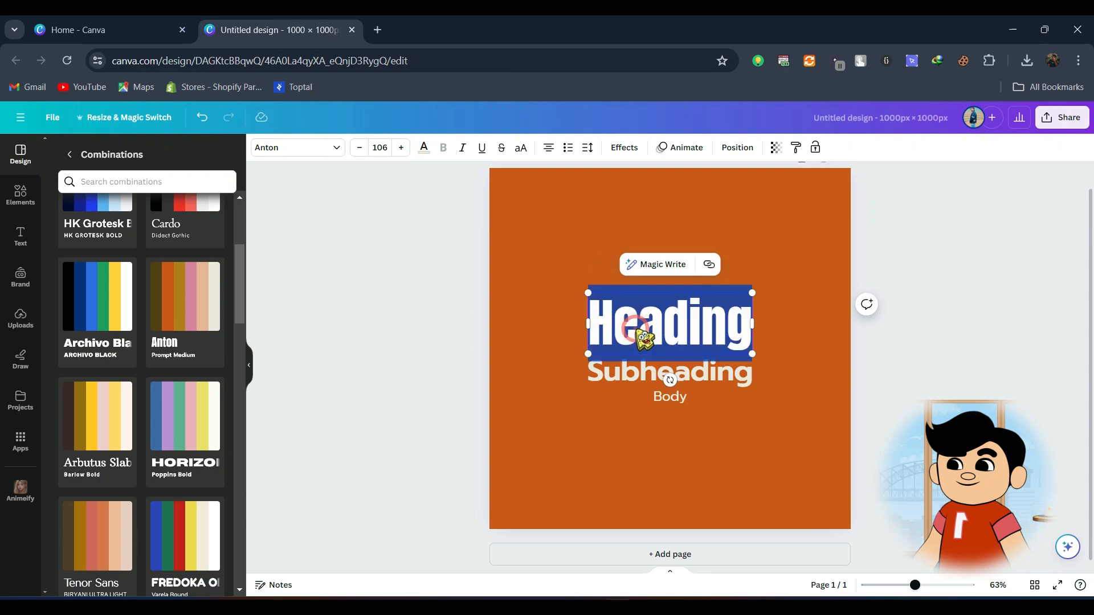
{"action": "key", "text": "ctrl+v"}
{"action": "left_click", "coordinate": [972, 333]}
- Shrink the quote into the page's upper-left area and move the subheading and body text down together
{"action": "left_click", "coordinate": [488, 296]}
{"action": "left_click_drag", "start_coordinate": [488, 292], "coordinate": [621, 393]}
{"action": "left_click_drag", "start_coordinate": [678, 465], "coordinate": [618, 246]}
{"action": "left_click_drag", "start_coordinate": [791, 563], "coordinate": [611, 320]}
{"action": "left_click", "coordinate": [657, 378]}
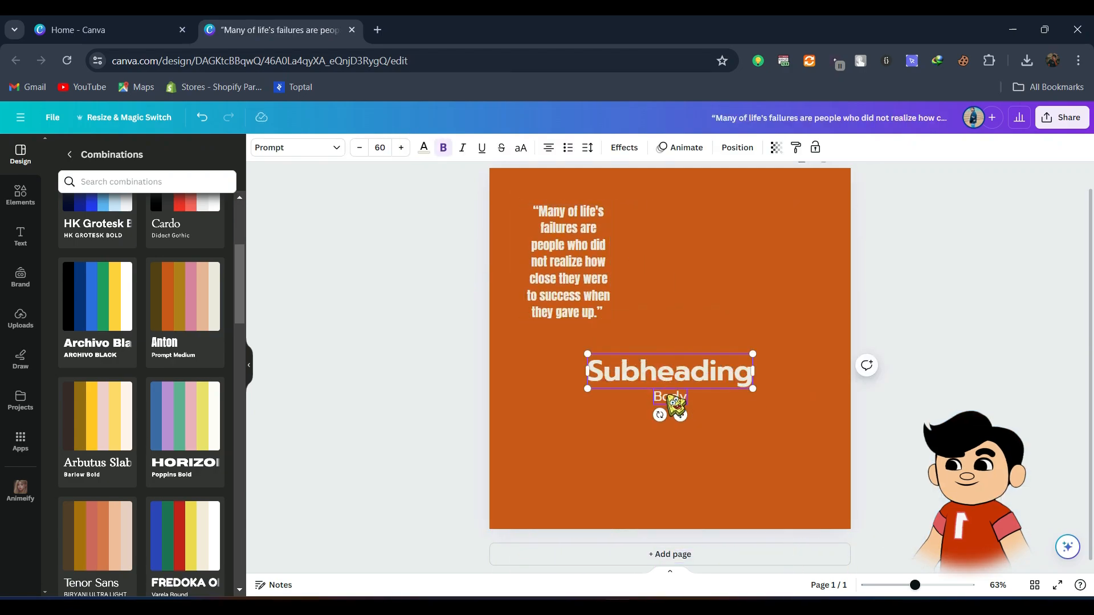
{"action": "left_click", "coordinate": [669, 400], "text": "shift"}
{"action": "left_click_drag", "start_coordinate": [654, 371], "coordinate": [654, 445]}
- Widen the quote's text box across the page so it wraps to three lines, and place the subheading directly beneath it
{"action": "left_click", "coordinate": [570, 272]}
{"action": "left_click_drag", "start_coordinate": [611, 262], "coordinate": [686, 279]}
{"action": "left_click_drag", "start_coordinate": [710, 445], "coordinate": [710, 331]}
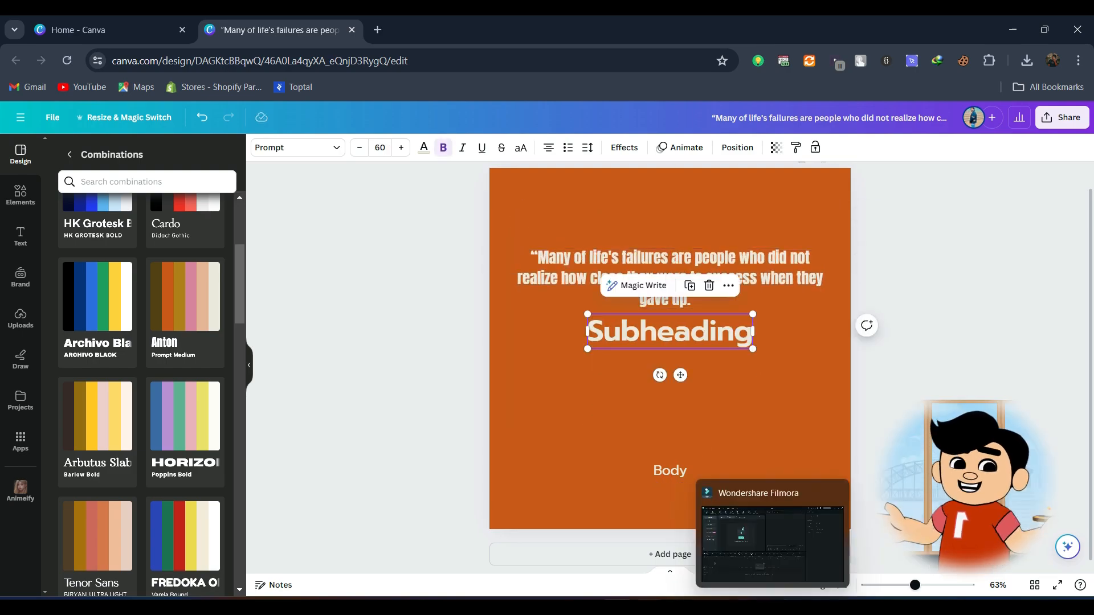
- Replace the subheading text with "Thomas A. Edison" copied from the text document
{"action": "left_click", "coordinate": [806, 607]}
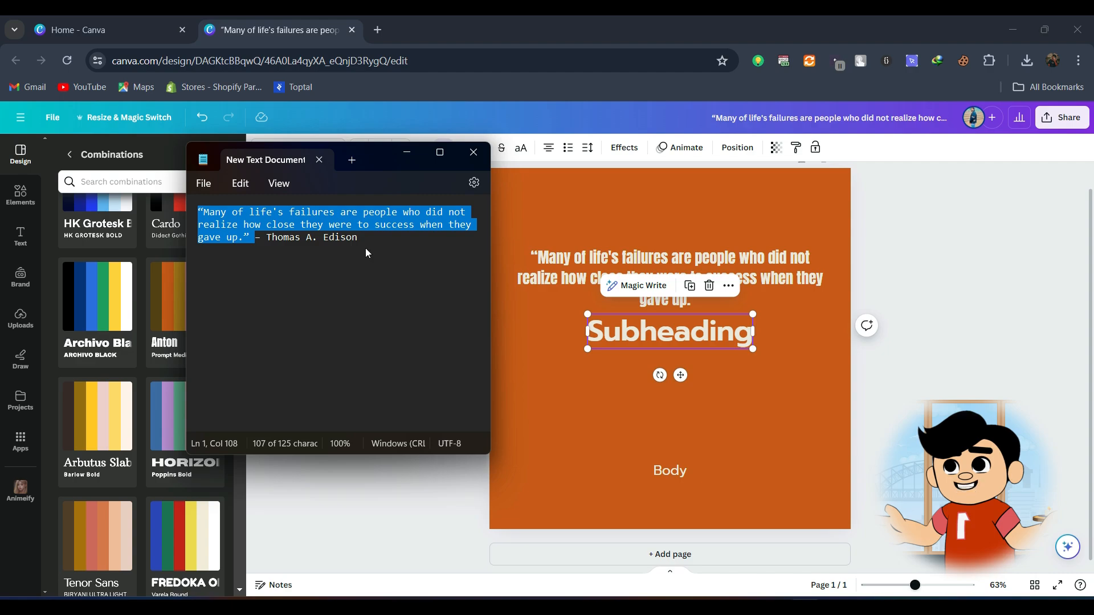
{"action": "left_click_drag", "start_coordinate": [368, 251], "coordinate": [269, 250]}
{"action": "key", "text": "ctrl+c"}
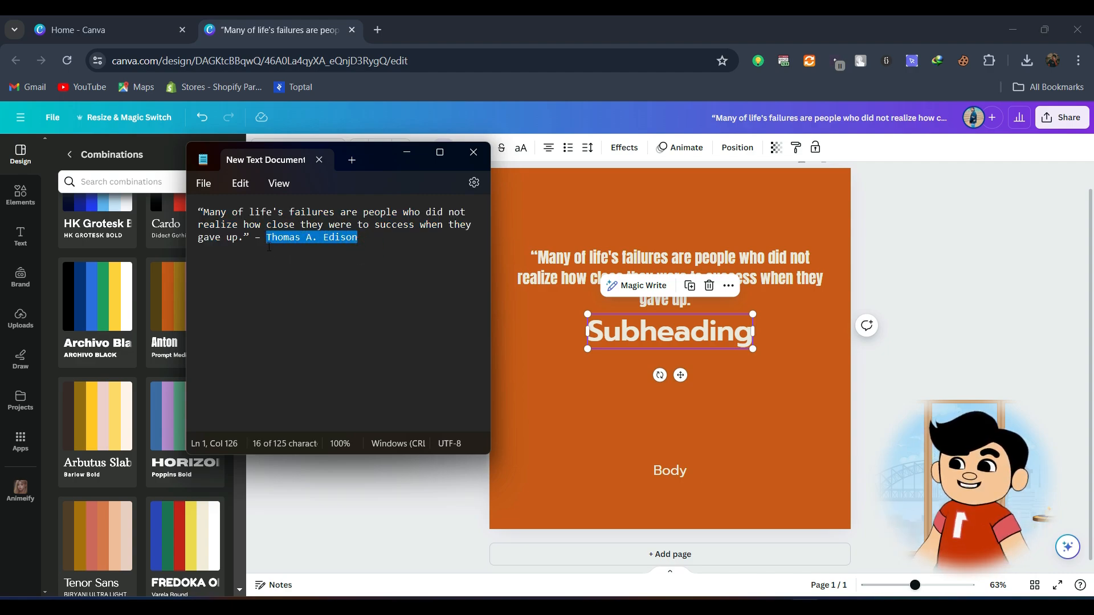
{"action": "double_click", "coordinate": [673, 333]}
{"action": "key", "text": "ctrl+v"}
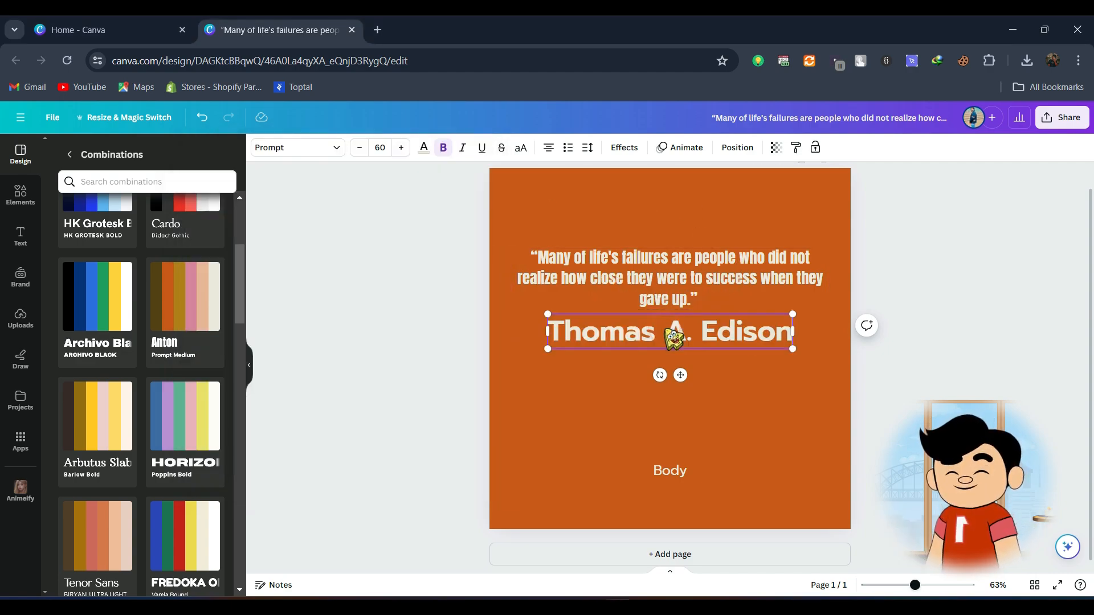
{"action": "left_click", "coordinate": [671, 410]}
- Delete the body text, then shrink the author's name and center it beneath the quote
{"action": "left_click", "coordinate": [663, 471]}
{"action": "key", "text": "Delete"}
{"action": "left_click", "coordinate": [673, 335]}
{"action": "left_click_drag", "start_coordinate": [547, 315], "coordinate": [674, 337]}
{"action": "left_click_drag", "start_coordinate": [714, 340], "coordinate": [653, 322]}
- Move the quote and author's name together down to the middle of the page
{"action": "left_click", "coordinate": [696, 268]}
{"action": "left_click", "coordinate": [699, 326], "text": "shift"}
{"action": "left_click_drag", "start_coordinate": [679, 280], "coordinate": [679, 339]}
{"action": "left_click", "coordinate": [447, 347]}
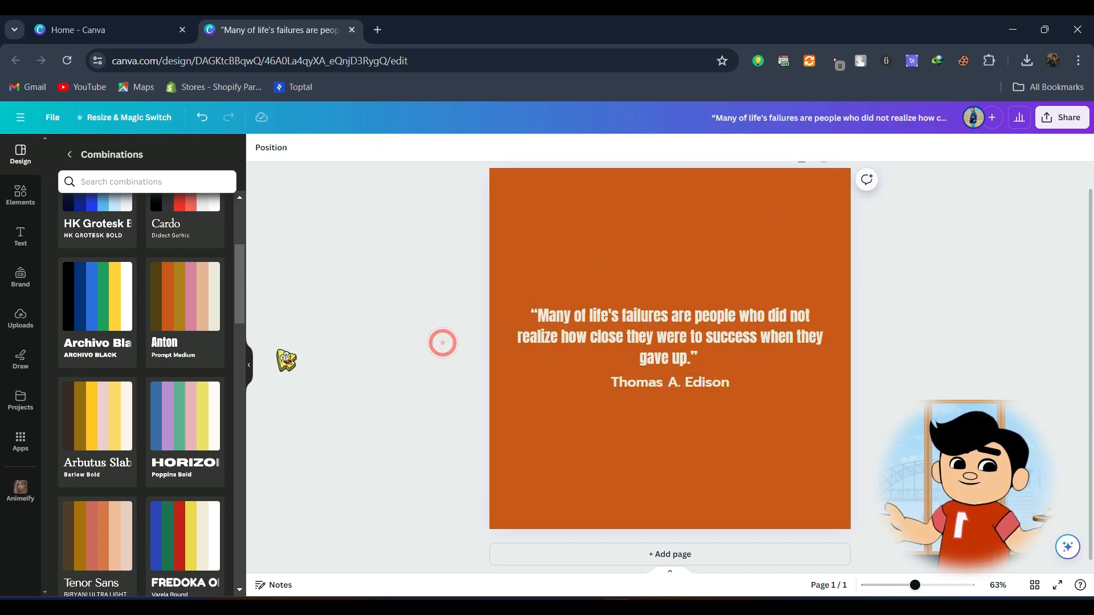
- Try the Anton and Prompt Medium combination and the Tenor Sans and Biryani Ultra Light combination on the quote page
{"action": "left_click", "coordinate": [180, 306]}
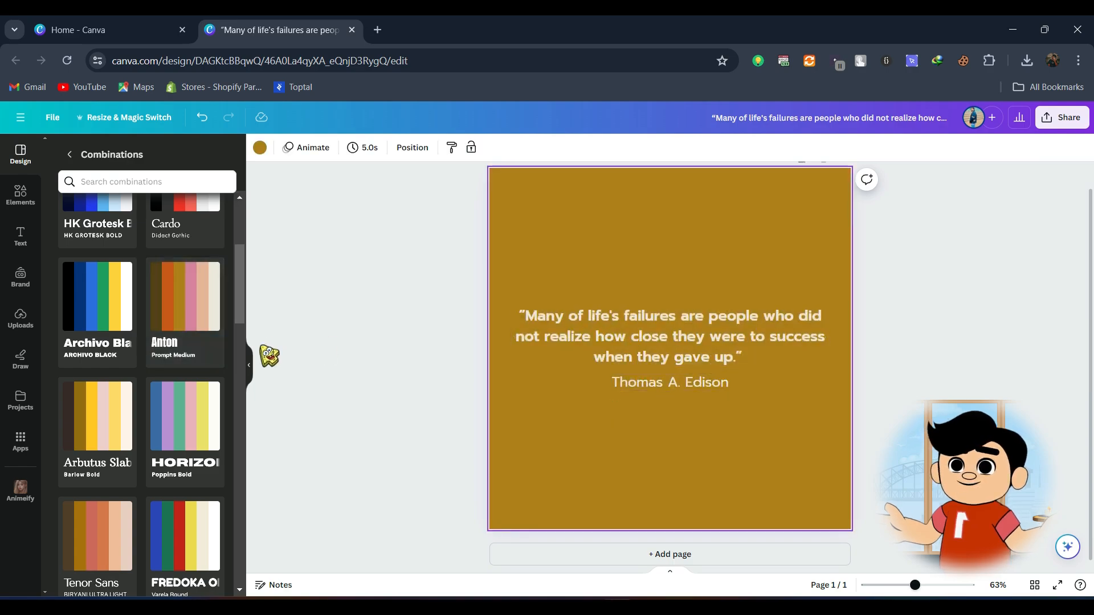
{"action": "scroll", "coordinate": [175, 366], "scroll_direction": "down", "scroll_amount": 3}
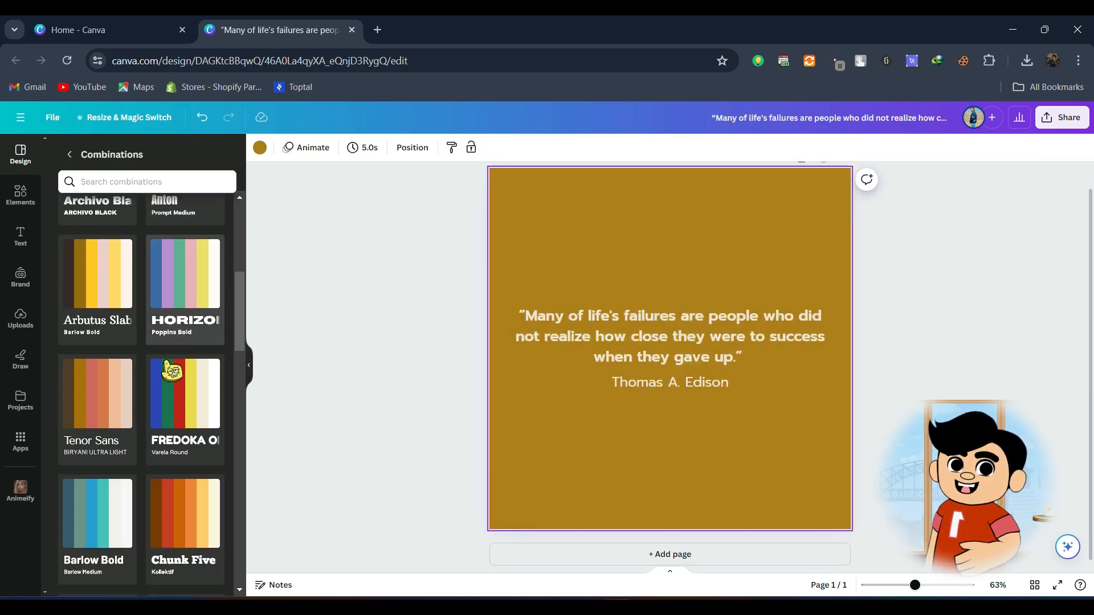
{"action": "left_click", "coordinate": [110, 413]}
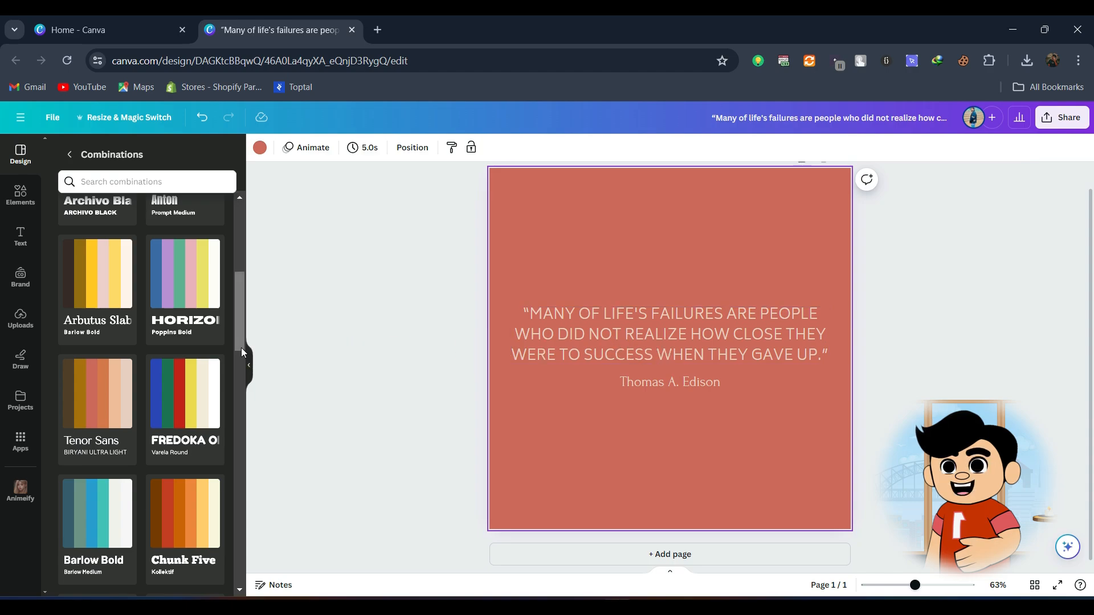
- Apply the Moontime and Glacial Indifference combination with a dark plum background, and move the quote and author's name slightly lower
{"action": "scroll", "coordinate": [226, 376], "scroll_direction": "down", "scroll_amount": 3}
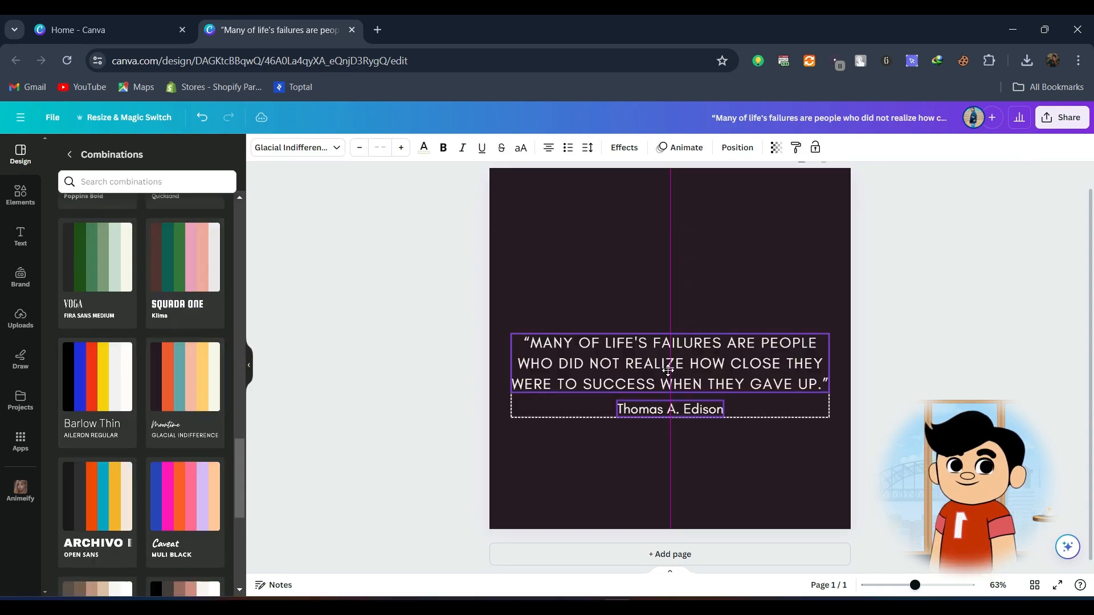
{"action": "left_click_drag", "start_coordinate": [669, 366], "coordinate": [669, 368]}
{"action": "left_click", "coordinate": [1041, 361]}
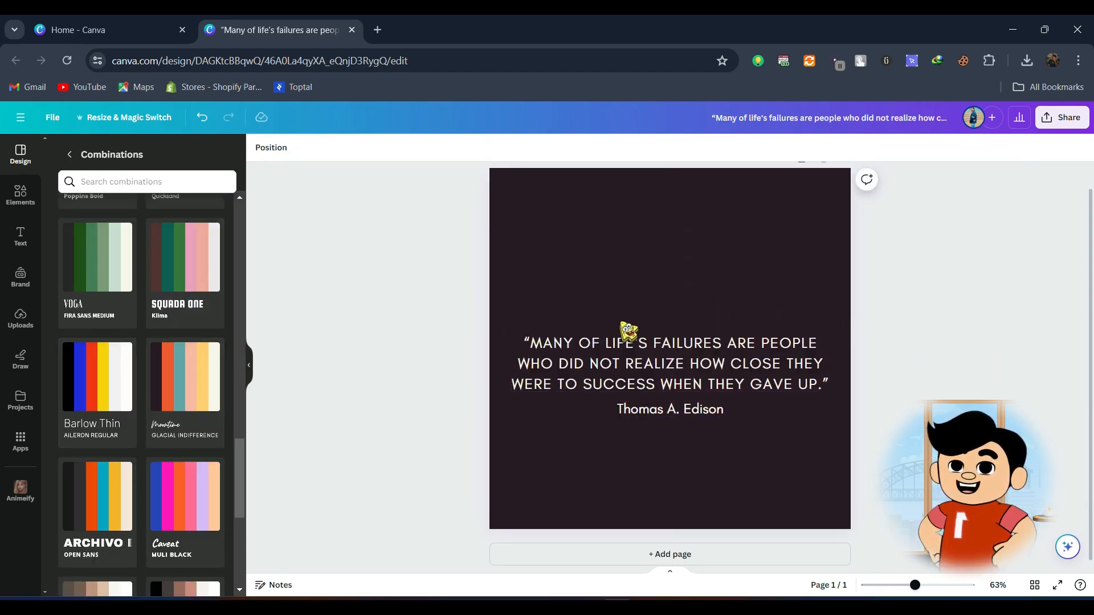
- Search the elements library for "success" and show the graphics results
{"action": "left_click", "coordinate": [21, 199]}
{"action": "left_click", "coordinate": [129, 156]}
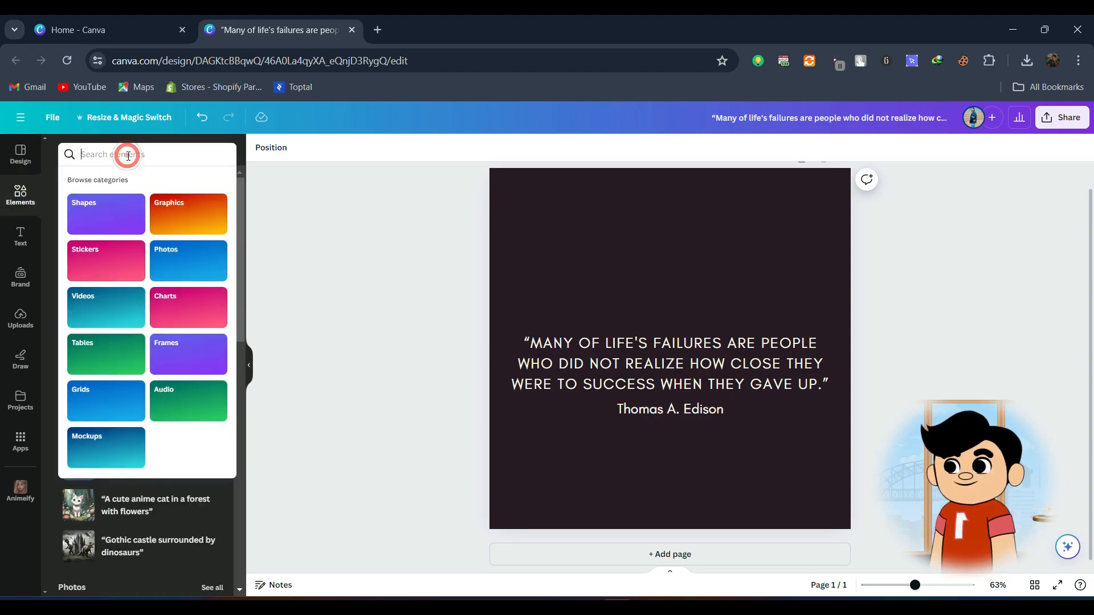
{"action": "type", "text": "success"}
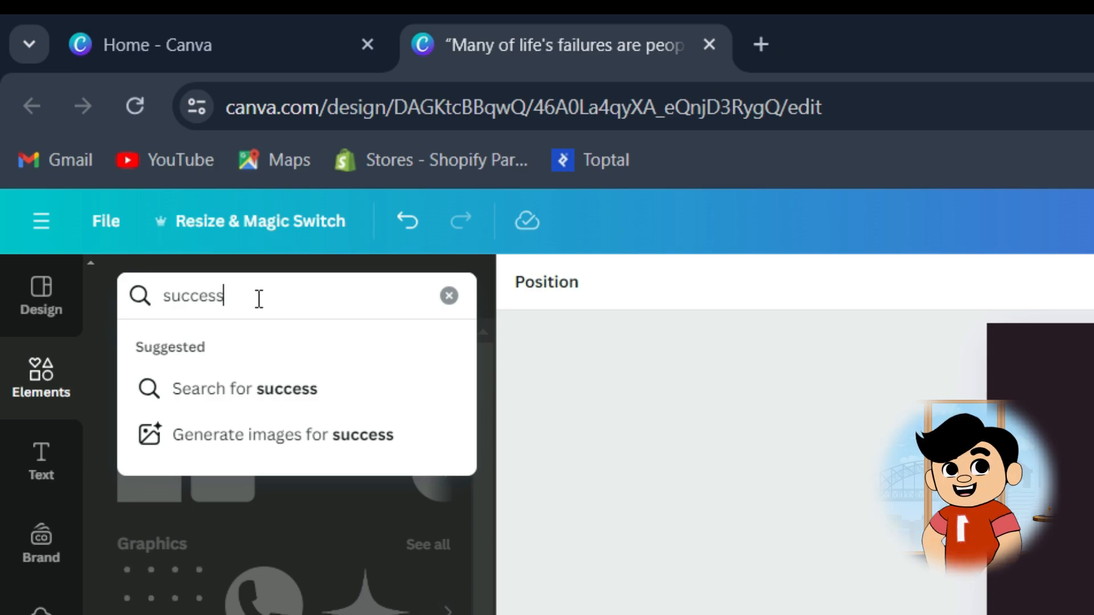
{"action": "key", "text": "Return"}
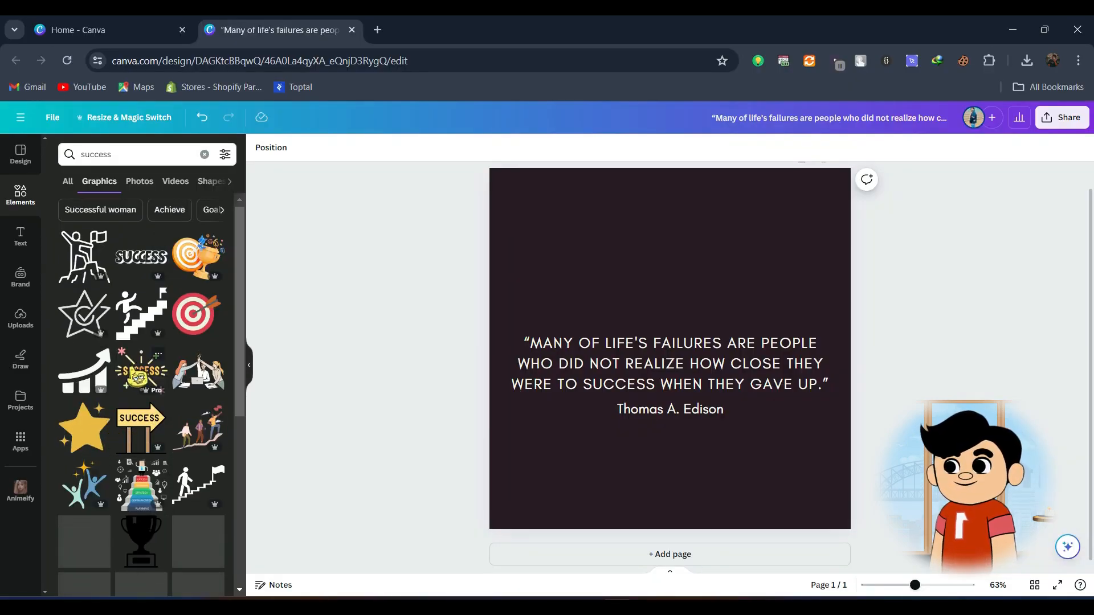
- Add the colorful SUCCESS burst graphic to the page and place it centered above the quote
{"action": "scroll", "coordinate": [163, 363], "scroll_direction": "down", "scroll_amount": 3}
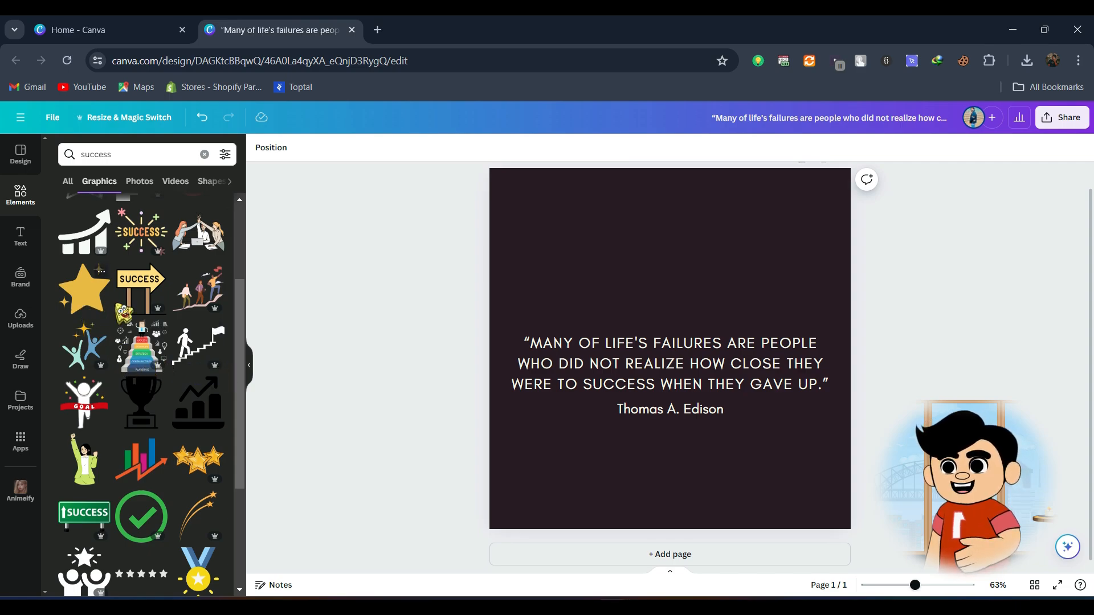
{"action": "scroll", "coordinate": [154, 321], "scroll_direction": "up", "scroll_amount": 1}
{"action": "scroll", "coordinate": [153, 328], "scroll_direction": "down", "scroll_amount": 4}
{"action": "scroll", "coordinate": [153, 334], "scroll_direction": "up", "scroll_amount": 5}
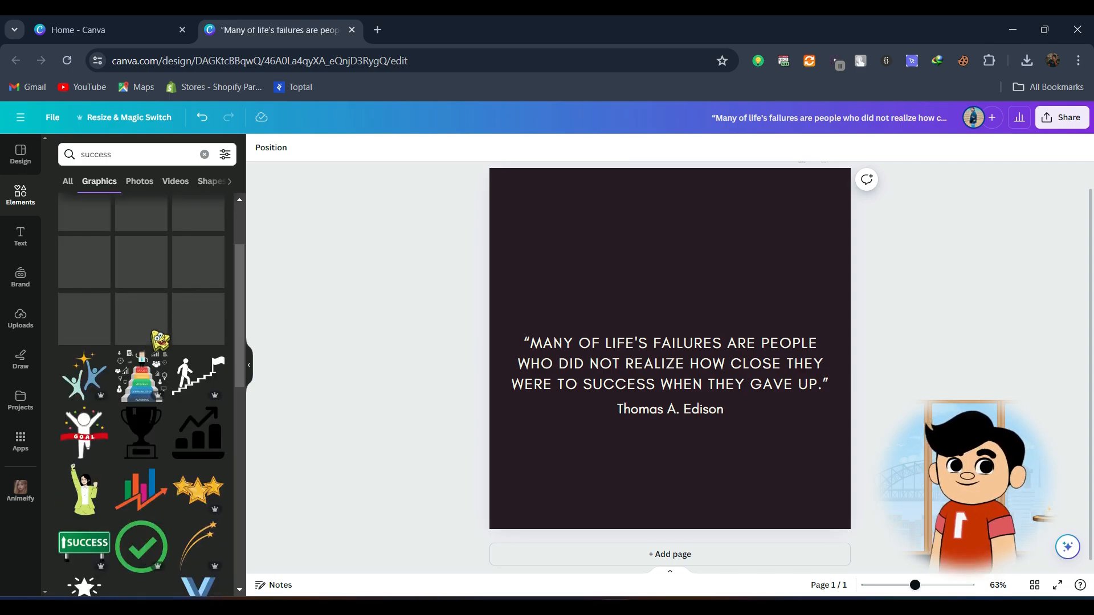
{"action": "left_click", "coordinate": [143, 336]}
{"action": "left_click_drag", "start_coordinate": [706, 394], "coordinate": [707, 313]}
- Rebalance the layout by lowering the quote and author's name, with smaller text for the name and a larger SUCCESS graphic
{"action": "left_click", "coordinate": [573, 379]}
{"action": "left_click", "coordinate": [648, 413], "text": "shift"}
{"action": "left_click_drag", "start_coordinate": [649, 413], "coordinate": [648, 448]}
{"action": "left_click", "coordinate": [703, 444]}
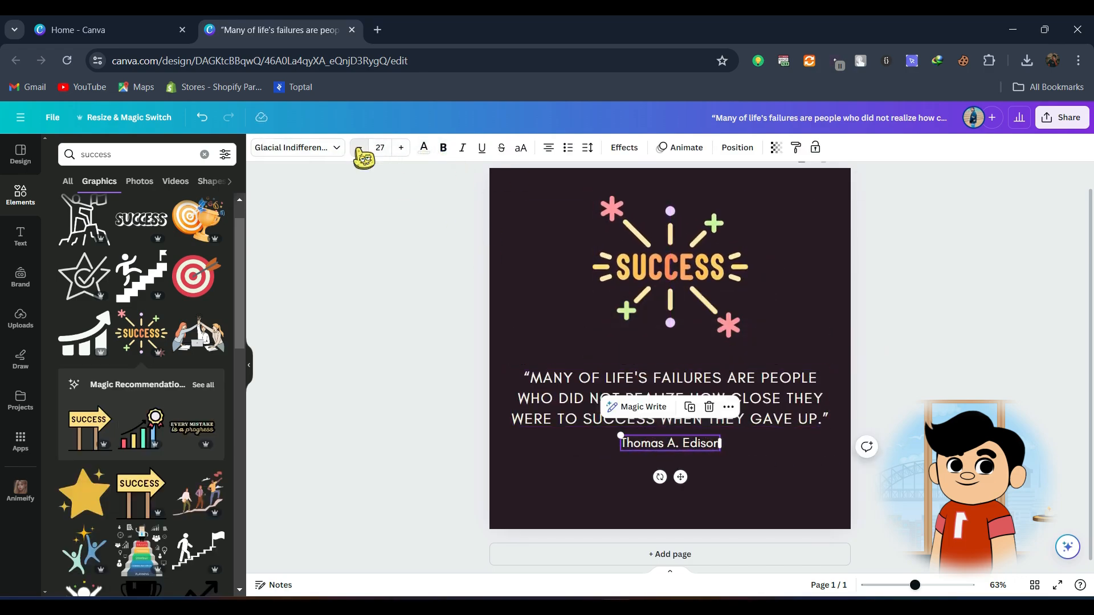
{"action": "left_click_drag", "start_coordinate": [683, 285], "coordinate": [684, 288]}
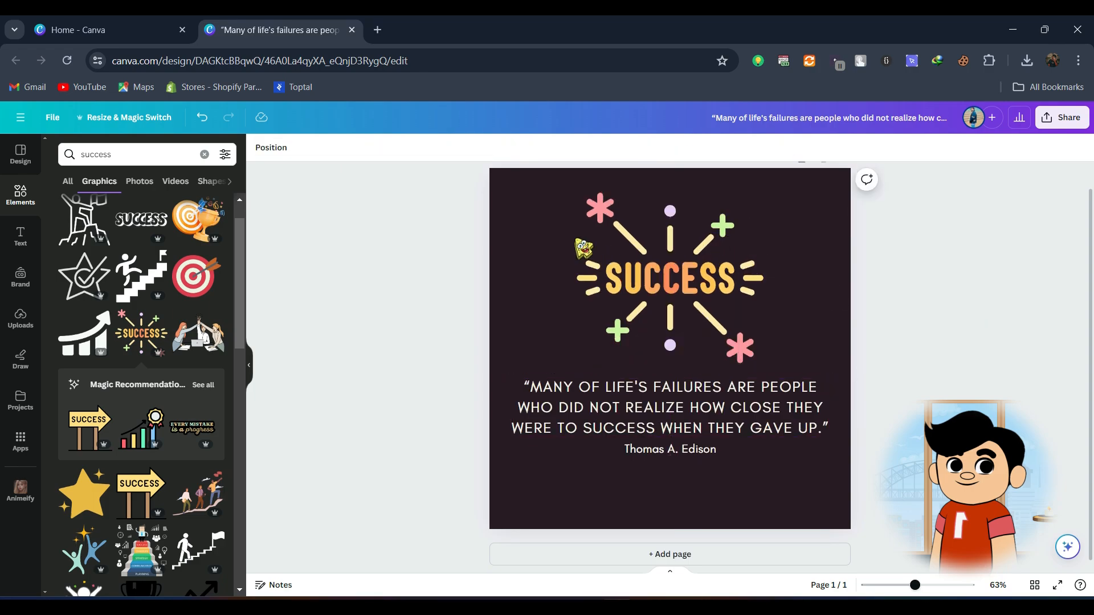